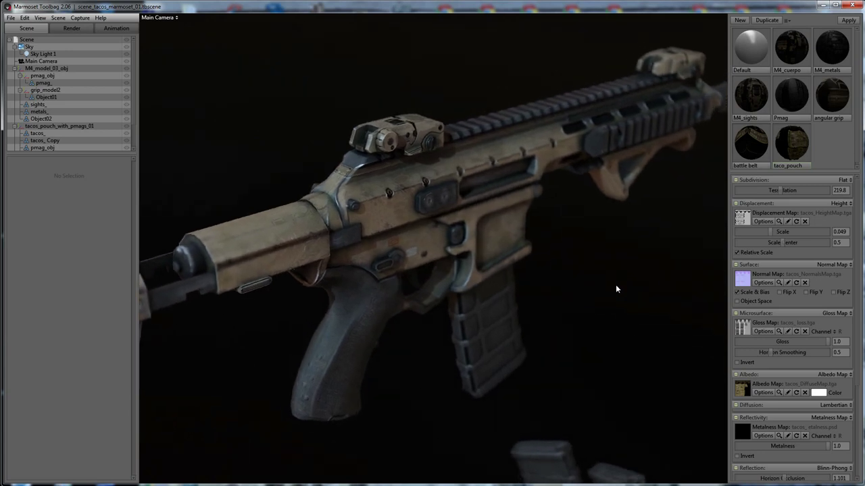
Check the Main Camera's settings, then view the rifle full-window from a closer side-on angle
{"action": "key", "text": "Tab"}
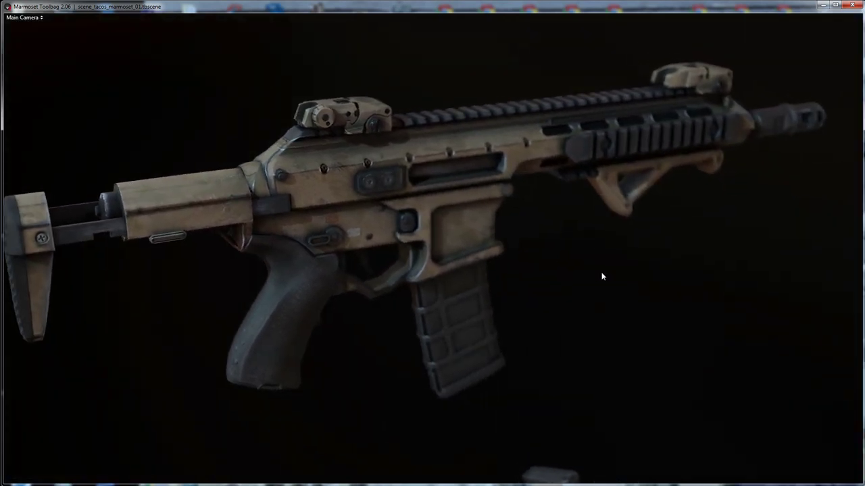
{"action": "mouse_move", "coordinate": [614, 279]}
{"action": "left_mouse_down"}
{"action": "mouse_move", "coordinate": [768, 276]}
{"action": "mouse_move", "coordinate": [758, 275]}
{"action": "left_mouse_up"}
{"action": "key", "text": "Tab"}
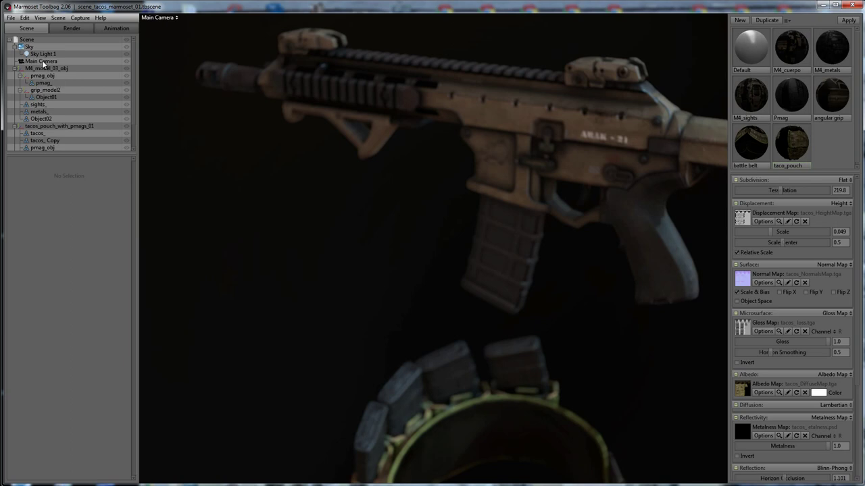
{"action": "left_click", "coordinate": [41, 62]}
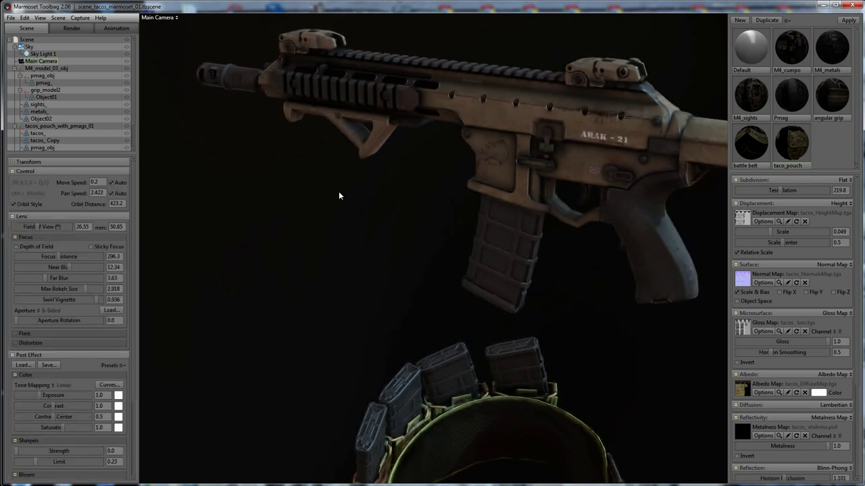
{"action": "key", "text": "Tab"}
{"action": "left_click_drag", "start_coordinate": [481, 64], "coordinate": [436, 106]}
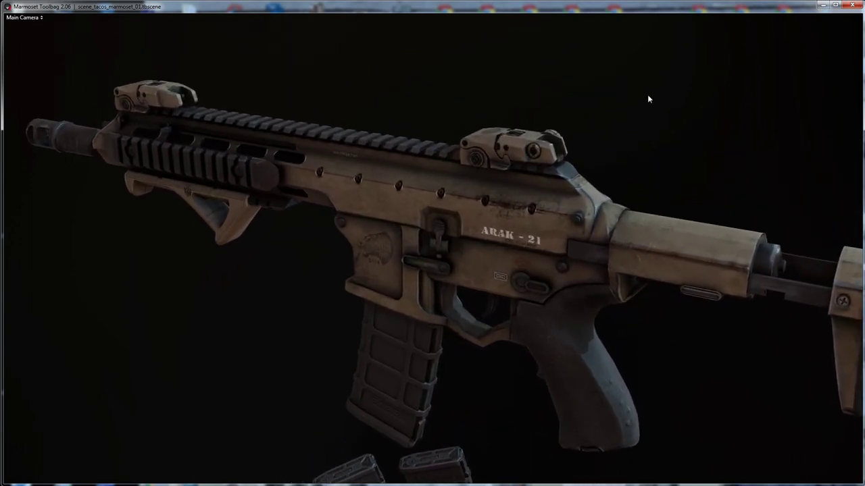
Orbit and zoom until a side-on view of the rifle fills the frame
{"action": "scroll", "coordinate": [658, 88], "scroll_direction": "up", "scroll_amount": 5}
{"action": "scroll", "coordinate": [711, 79], "scroll_direction": "down", "scroll_amount": 3}
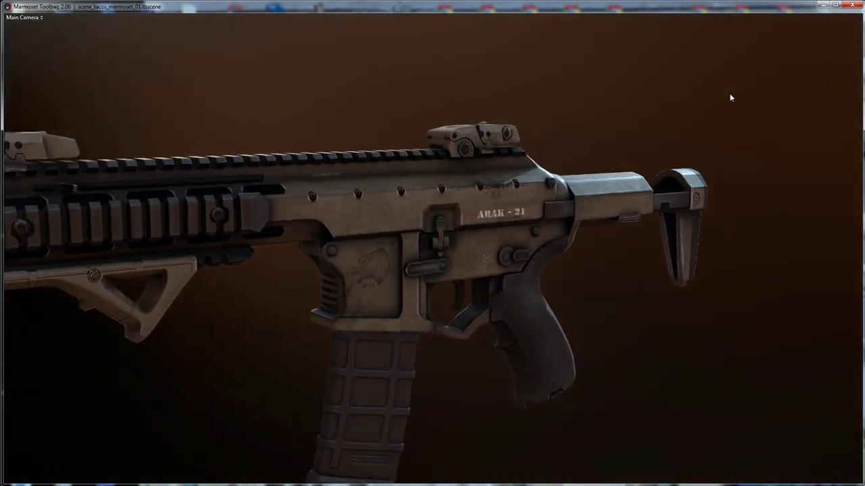
{"action": "mouse_move", "coordinate": [366, 94]}
{"action": "left_mouse_down"}
{"action": "mouse_move", "coordinate": [446, 76]}
{"action": "mouse_move", "coordinate": [437, 65]}
{"action": "mouse_move", "coordinate": [637, 72]}
{"action": "mouse_move", "coordinate": [610, 110]}
{"action": "mouse_move", "coordinate": [563, 95]}
{"action": "mouse_move", "coordinate": [561, 88]}
{"action": "mouse_move", "coordinate": [588, 67]}
{"action": "mouse_move", "coordinate": [508, 83]}
{"action": "mouse_move", "coordinate": [475, 115]}
{"action": "mouse_move", "coordinate": [502, 96]}
{"action": "mouse_move", "coordinate": [498, 63]}
{"action": "mouse_move", "coordinate": [460, 88]}
{"action": "mouse_move", "coordinate": [436, 73]}
{"action": "mouse_move", "coordinate": [348, 90]}
{"action": "mouse_move", "coordinate": [514, 116]}
{"action": "mouse_move", "coordinate": [689, 122]}
{"action": "mouse_move", "coordinate": [656, 150]}
{"action": "mouse_move", "coordinate": [666, 119]}
{"action": "mouse_move", "coordinate": [587, 112]}
{"action": "mouse_move", "coordinate": [689, 106]}
{"action": "left_mouse_up"}
{"action": "scroll", "coordinate": [439, 68], "scroll_direction": "down", "scroll_amount": 3}
{"action": "scroll", "coordinate": [484, 110], "scroll_direction": "up", "scroll_amount": 3}
{"action": "scroll", "coordinate": [506, 136], "scroll_direction": "up", "scroll_amount": 3}
{"action": "mouse_move", "coordinate": [689, 106]}
{"action": "right_mouse_down"}
{"action": "mouse_move", "coordinate": [672, 124]}
{"action": "mouse_move", "coordinate": [635, 132]}
{"action": "right_mouse_up"}
{"action": "left_click_drag", "start_coordinate": [633, 128], "coordinate": [638, 95]}
{"action": "right_click_drag", "start_coordinate": [639, 94], "coordinate": [640, 67]}
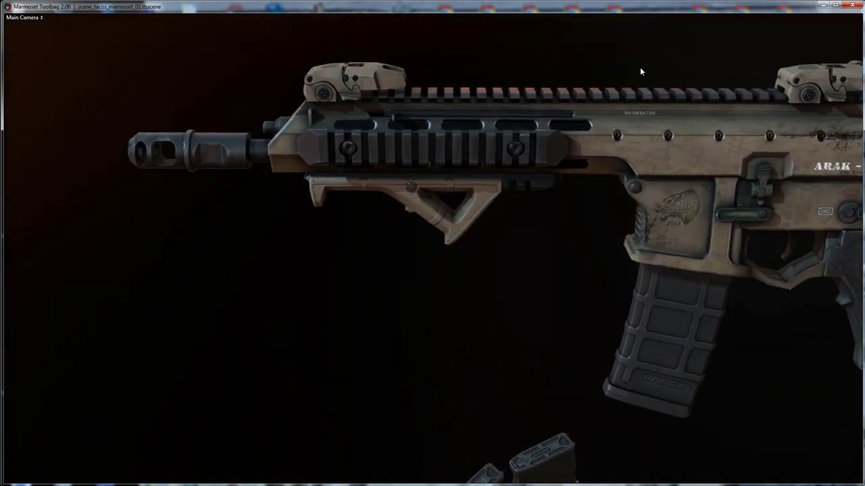
{"action": "mouse_move", "coordinate": [545, 84]}
{"action": "right_mouse_down"}
{"action": "mouse_move", "coordinate": [529, 78]}
{"action": "mouse_move", "coordinate": [531, 95]}
{"action": "mouse_move", "coordinate": [512, 59]}
{"action": "mouse_move", "coordinate": [511, 97]}
{"action": "right_mouse_up"}
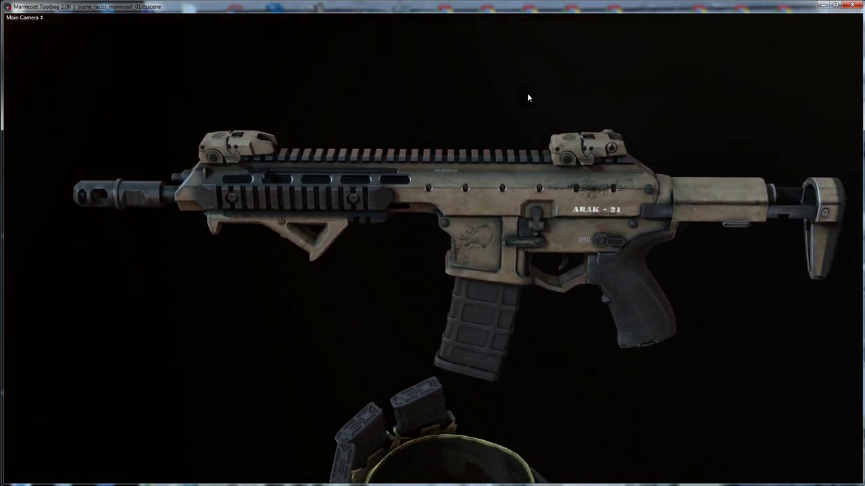
Rotate the environment lighting to shift highlights across the rifle
{"action": "mouse_move", "coordinate": [555, 99]}
{"action": "left_mouse_down", "text": "shift"}
{"action": "mouse_move", "coordinate": [683, 102]}
{"action": "mouse_move", "coordinate": [438, 100]}
{"action": "mouse_move", "coordinate": [491, 68]}
{"action": "mouse_move", "coordinate": [517, 102]}
{"action": "mouse_move", "coordinate": [516, 82]}
{"action": "mouse_move", "coordinate": [554, 79]}
{"action": "mouse_move", "coordinate": [743, 89]}
{"action": "left_mouse_up", "text": "shift"}
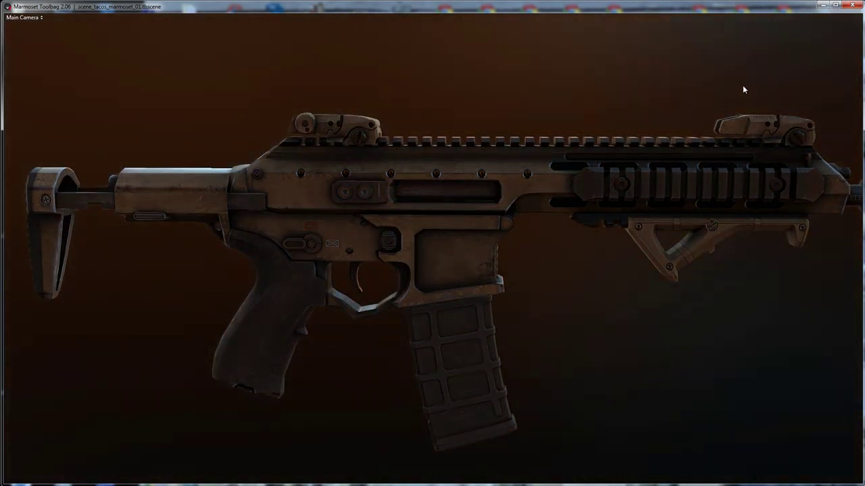
{"action": "left_click_drag", "start_coordinate": [685, 89], "coordinate": [627, 73], "text": "shift"}
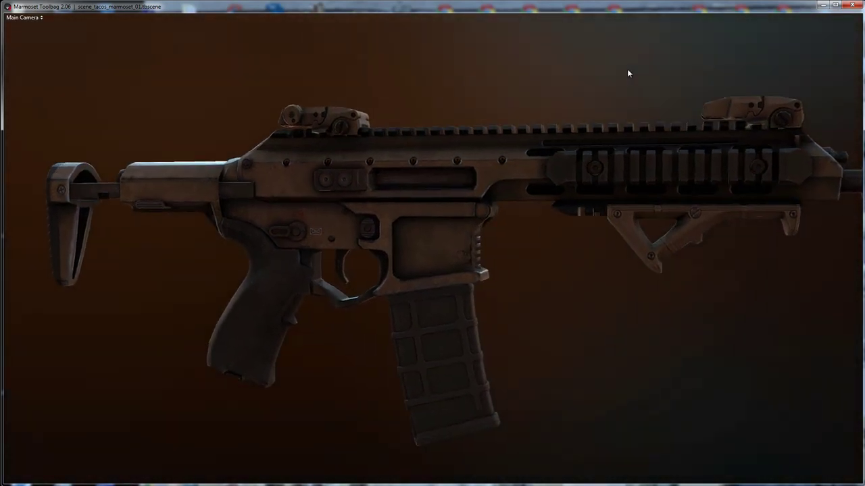
{"action": "mouse_move", "coordinate": [538, 79]}
{"action": "left_mouse_down", "text": "shift"}
{"action": "mouse_move", "coordinate": [642, 82]}
{"action": "mouse_move", "coordinate": [579, 81]}
{"action": "mouse_move", "coordinate": [579, 100]}
{"action": "mouse_move", "coordinate": [583, 27]}
{"action": "left_mouse_up", "text": "shift"}
Move the view down to centre the magazine belt
{"action": "middle_click_drag", "start_coordinate": [584, 27], "coordinate": [569, 324]}
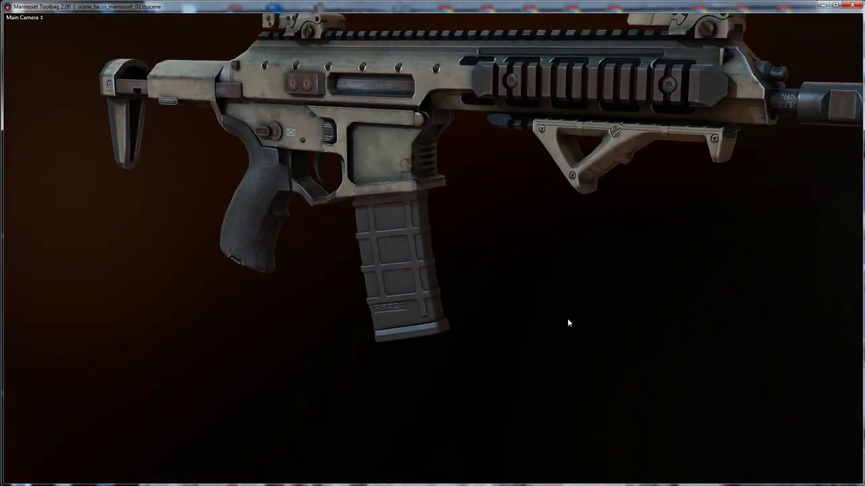
{"action": "middle_click_drag", "start_coordinate": [564, 189], "coordinate": [579, 266]}
{"action": "mouse_move", "coordinate": [579, 266]}
{"action": "left_mouse_down"}
{"action": "mouse_move", "coordinate": [566, 252]}
{"action": "mouse_move", "coordinate": [575, 215]}
{"action": "mouse_move", "coordinate": [589, 210]}
{"action": "mouse_move", "coordinate": [608, 174]}
{"action": "mouse_move", "coordinate": [625, 185]}
{"action": "mouse_move", "coordinate": [718, 193]}
{"action": "mouse_move", "coordinate": [770, 145]}
{"action": "mouse_move", "coordinate": [781, 160]}
{"action": "mouse_move", "coordinate": [782, 189]}
{"action": "mouse_move", "coordinate": [776, 169]}
{"action": "mouse_move", "coordinate": [730, 170]}
{"action": "mouse_move", "coordinate": [719, 160]}
{"action": "mouse_move", "coordinate": [715, 182]}
{"action": "mouse_move", "coordinate": [855, 173]}
{"action": "mouse_move", "coordinate": [743, 173]}
{"action": "mouse_move", "coordinate": [716, 196]}
{"action": "mouse_move", "coordinate": [707, 155]}
{"action": "mouse_move", "coordinate": [714, 180]}
{"action": "mouse_move", "coordinate": [711, 160]}
{"action": "mouse_move", "coordinate": [725, 136]}
{"action": "mouse_move", "coordinate": [720, 177]}
{"action": "mouse_move", "coordinate": [719, 150]}
{"action": "mouse_move", "coordinate": [861, 155]}
{"action": "left_mouse_up"}
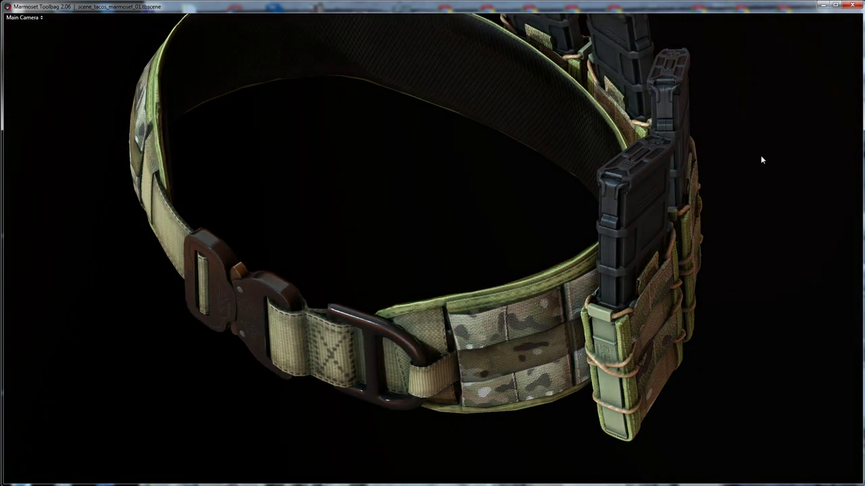
Orbit to a lower side-on view of the camo belt and its pouches
{"action": "mouse_move", "coordinate": [763, 155]}
{"action": "left_mouse_down"}
{"action": "mouse_move", "coordinate": [772, 130]}
{"action": "mouse_move", "coordinate": [759, 134]}
{"action": "mouse_move", "coordinate": [759, 163]}
{"action": "left_mouse_up"}
Delete Sky Light 1 from the scene
{"action": "key", "text": "Tab"}
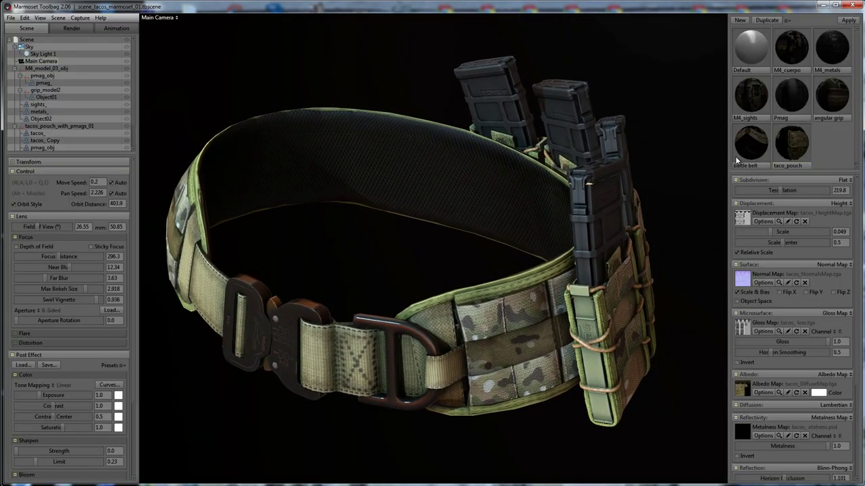
{"action": "left_click", "coordinate": [29, 47]}
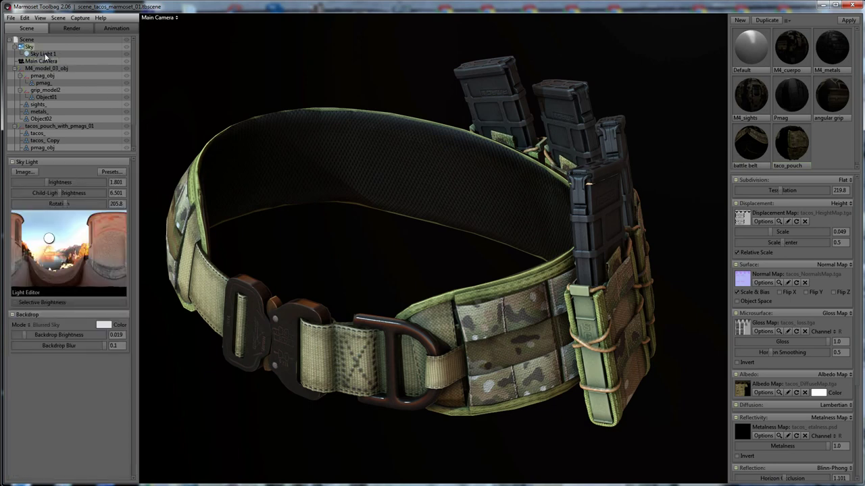
{"action": "left_click", "coordinate": [43, 54]}
{"action": "key", "text": "Delete"}
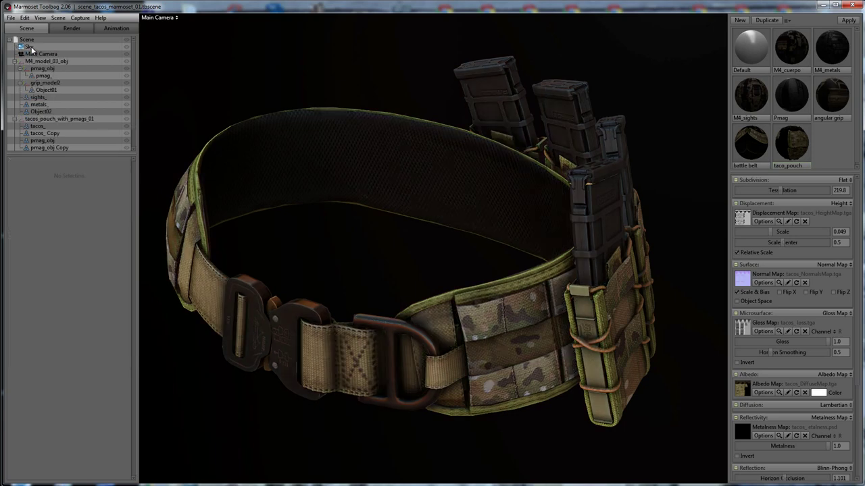
Switch the sky to the St Nicholas Church preset
{"action": "left_click", "coordinate": [29, 48]}
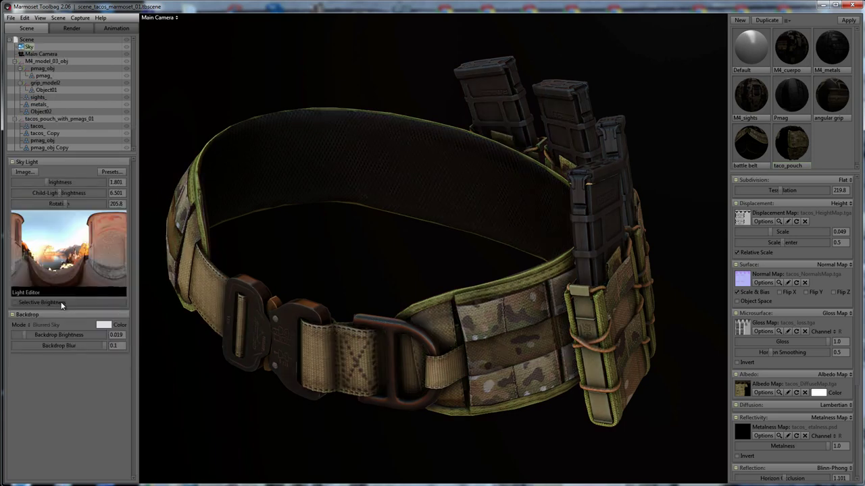
{"action": "key", "text": "s"}
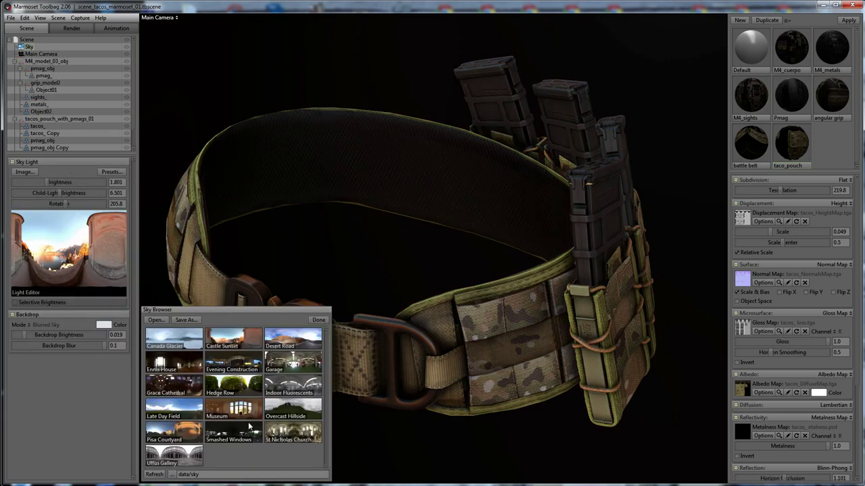
{"action": "left_click", "coordinate": [285, 436]}
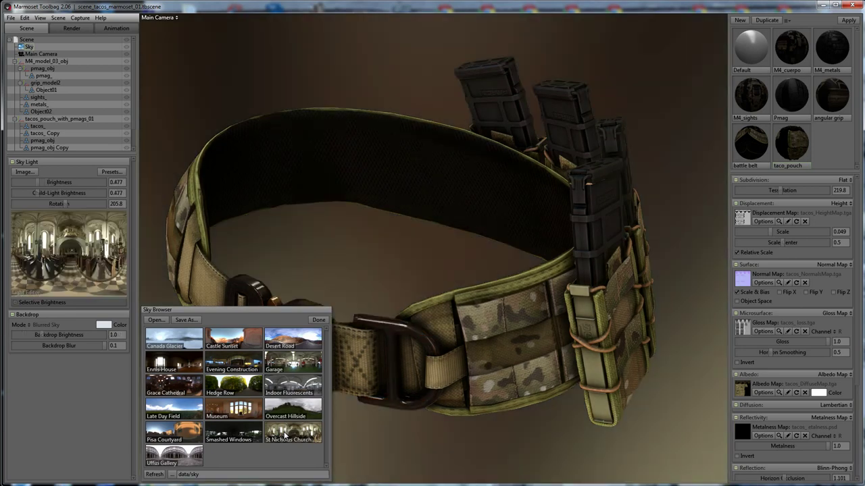
Set sky brightness to 3.601, backdrop brightness to 0.027 and rotation to 84.83
{"action": "mouse_move", "coordinate": [533, 273]}
{"action": "left_mouse_down"}
{"action": "mouse_move", "coordinate": [659, 221]}
{"action": "mouse_move", "coordinate": [664, 169]}
{"action": "mouse_move", "coordinate": [614, 260]}
{"action": "left_mouse_up"}
{"action": "mouse_move", "coordinate": [454, 341]}
{"action": "left_mouse_down", "text": "shift"}
{"action": "mouse_move", "coordinate": [542, 342]}
{"action": "mouse_move", "coordinate": [518, 353]}
{"action": "left_mouse_up", "text": "shift"}
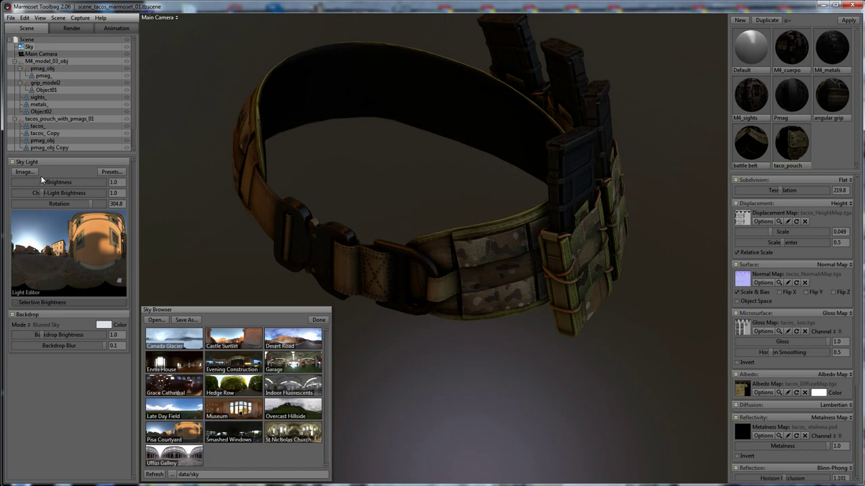
{"action": "mouse_move", "coordinate": [49, 182]}
{"action": "left_mouse_down"}
{"action": "mouse_move", "coordinate": [58, 183]}
{"action": "mouse_move", "coordinate": [54, 198]}
{"action": "left_mouse_up"}
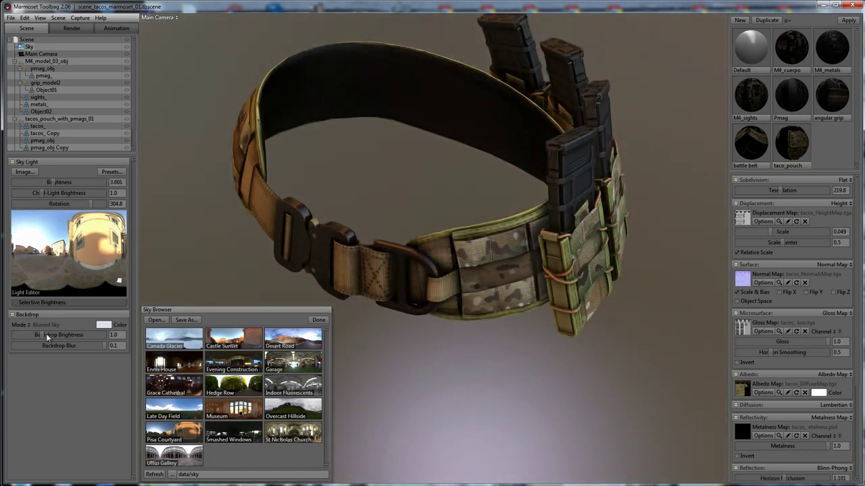
{"action": "mouse_move", "coordinate": [38, 334]}
{"action": "left_mouse_down"}
{"action": "mouse_move", "coordinate": [25, 334]}
{"action": "mouse_move", "coordinate": [43, 336]}
{"action": "left_mouse_up"}
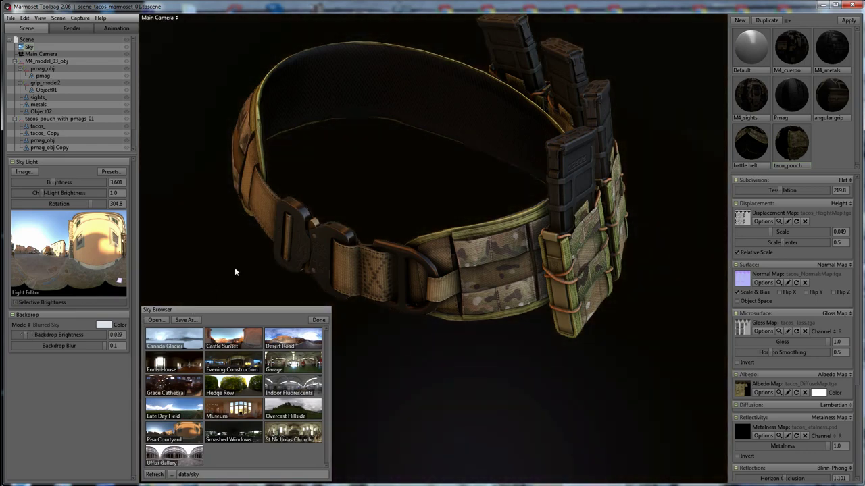
{"action": "mouse_move", "coordinate": [261, 261]}
{"action": "left_mouse_down", "text": "shift"}
{"action": "mouse_move", "coordinate": [282, 261]}
{"action": "mouse_move", "coordinate": [361, 193]}
{"action": "mouse_move", "coordinate": [348, 191]}
{"action": "mouse_move", "coordinate": [331, 166]}
{"action": "mouse_move", "coordinate": [315, 169]}
{"action": "mouse_move", "coordinate": [260, 198]}
{"action": "mouse_move", "coordinate": [261, 221]}
{"action": "mouse_move", "coordinate": [467, 216]}
{"action": "left_mouse_up", "text": "shift"}
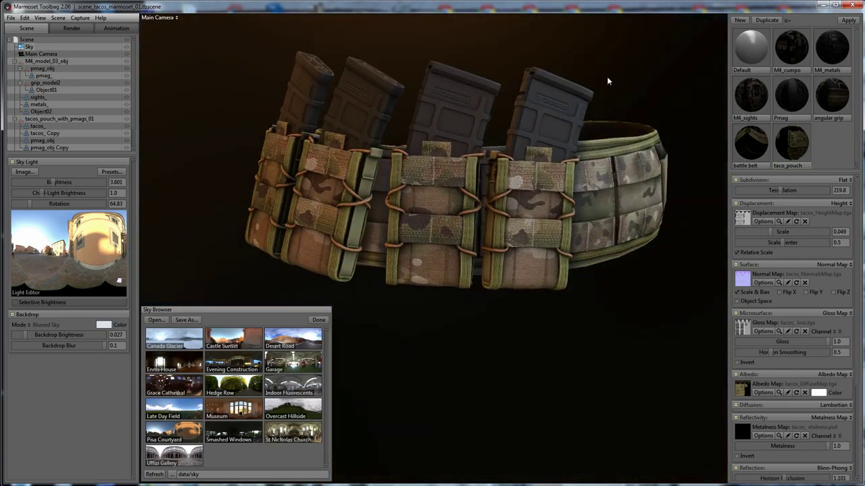
Swing the view and sky (rotation 238.8) around the belt's pouches and buckle, then show the rifle above
{"action": "mouse_move", "coordinate": [606, 81]}
{"action": "left_mouse_down"}
{"action": "mouse_move", "coordinate": [598, 94]}
{"action": "mouse_move", "coordinate": [552, 102]}
{"action": "mouse_move", "coordinate": [542, 91]}
{"action": "left_mouse_up"}
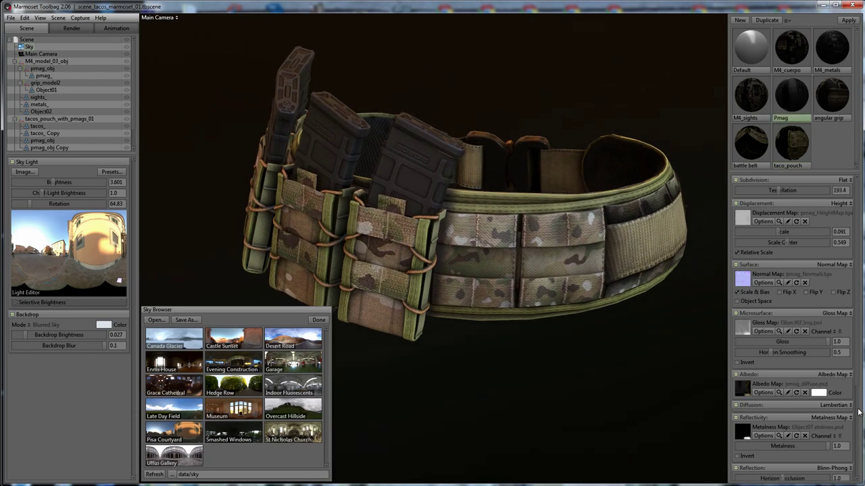
{"action": "scroll", "coordinate": [855, 348], "scroll_direction": "down", "scroll_amount": 1}
{"action": "scroll", "coordinate": [855, 348], "scroll_direction": "down", "scroll_amount": 1}
{"action": "scroll", "coordinate": [855, 348], "scroll_direction": "down", "scroll_amount": 2}
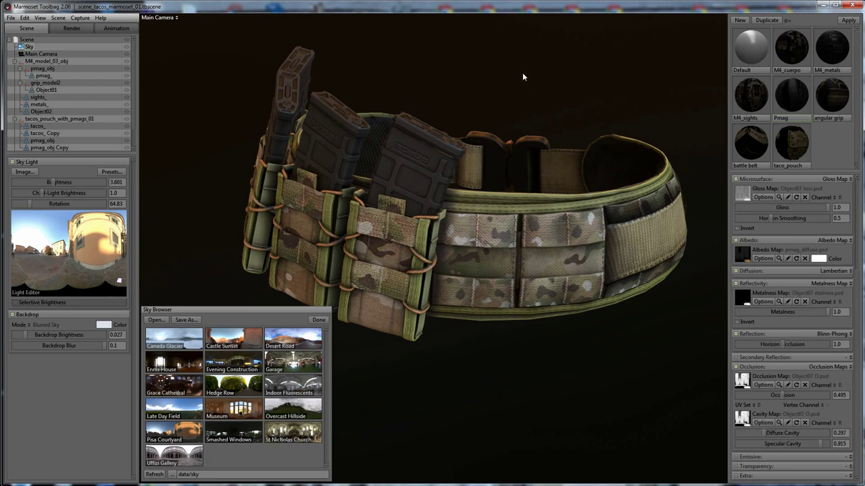
{"action": "mouse_move", "coordinate": [546, 81]}
{"action": "left_mouse_down"}
{"action": "mouse_move", "coordinate": [710, 81]}
{"action": "mouse_move", "coordinate": [535, 84]}
{"action": "left_mouse_up"}
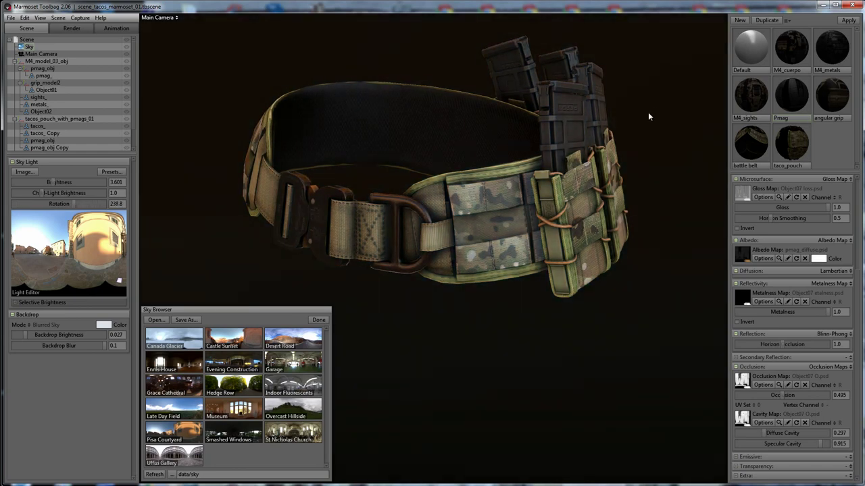
{"action": "mouse_move", "coordinate": [648, 117]}
{"action": "left_mouse_down"}
{"action": "mouse_move", "coordinate": [669, 88]}
{"action": "mouse_move", "coordinate": [682, 87]}
{"action": "mouse_move", "coordinate": [668, 311]}
{"action": "left_mouse_up"}
{"action": "middle_click_drag", "start_coordinate": [668, 310], "coordinate": [659, 229]}
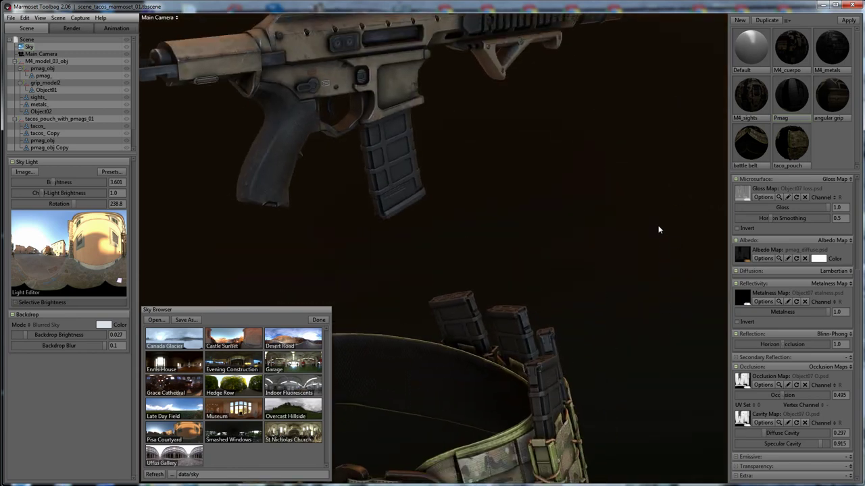
Turn the sky to rotation 113.3 and frame a close side view of the rifle
{"action": "mouse_move", "coordinate": [659, 230]}
{"action": "left_mouse_down"}
{"action": "mouse_move", "coordinate": [679, 328]}
{"action": "mouse_move", "coordinate": [695, 342]}
{"action": "mouse_move", "coordinate": [702, 284]}
{"action": "mouse_move", "coordinate": [706, 292]}
{"action": "mouse_move", "coordinate": [639, 248]}
{"action": "mouse_move", "coordinate": [684, 237]}
{"action": "left_mouse_up"}
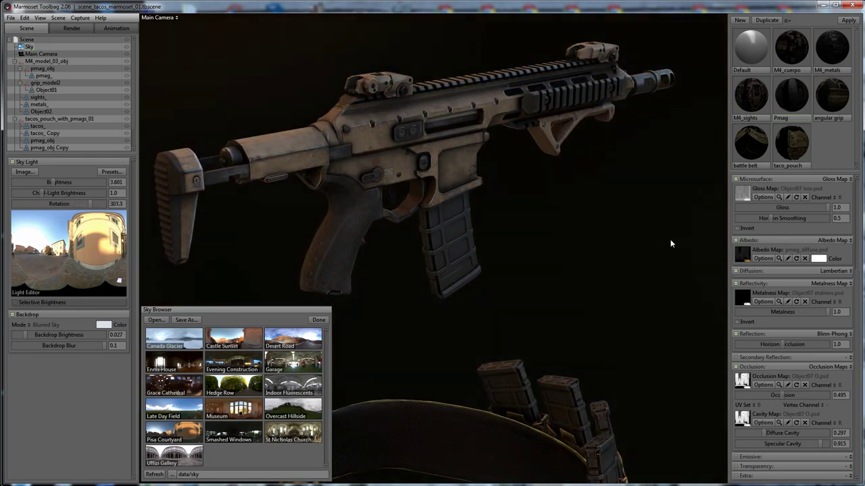
{"action": "mouse_move", "coordinate": [671, 240]}
{"action": "left_mouse_down"}
{"action": "mouse_move", "coordinate": [605, 195]}
{"action": "mouse_move", "coordinate": [554, 196]}
{"action": "mouse_move", "coordinate": [528, 222]}
{"action": "mouse_move", "coordinate": [529, 256]}
{"action": "mouse_move", "coordinate": [448, 315]}
{"action": "mouse_move", "coordinate": [535, 166]}
{"action": "mouse_move", "coordinate": [547, 193]}
{"action": "mouse_move", "coordinate": [550, 150]}
{"action": "mouse_move", "coordinate": [531, 170]}
{"action": "mouse_move", "coordinate": [618, 167]}
{"action": "mouse_move", "coordinate": [606, 148]}
{"action": "mouse_move", "coordinate": [613, 139]}
{"action": "mouse_move", "coordinate": [765, 142]}
{"action": "left_mouse_up"}
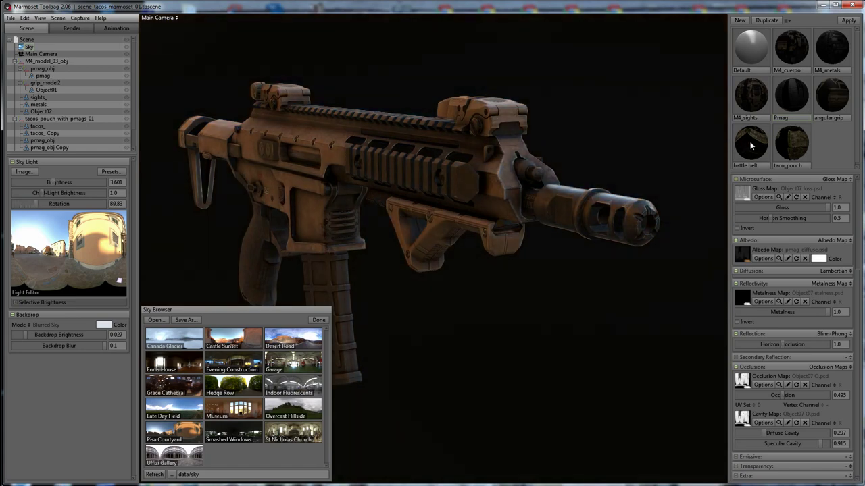
{"action": "left_click_drag", "start_coordinate": [630, 119], "coordinate": [673, 122]}
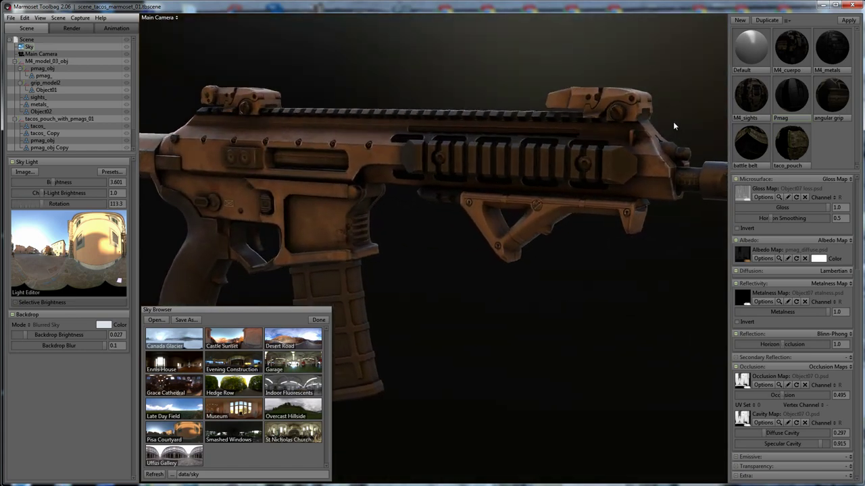
{"action": "mouse_move", "coordinate": [367, 57]}
{"action": "left_mouse_down"}
{"action": "mouse_move", "coordinate": [432, 51]}
{"action": "mouse_move", "coordinate": [407, 20]}
{"action": "mouse_move", "coordinate": [386, 33]}
{"action": "mouse_move", "coordinate": [424, 43]}
{"action": "left_mouse_up"}
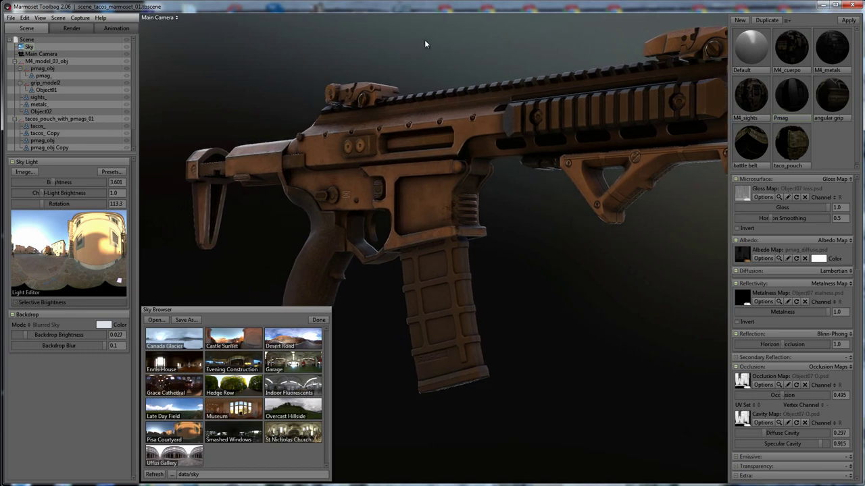
Add a new omni light to the scene and close the sky browser
{"action": "left_click", "coordinate": [59, 18]}
{"action": "left_click", "coordinate": [59, 46]}
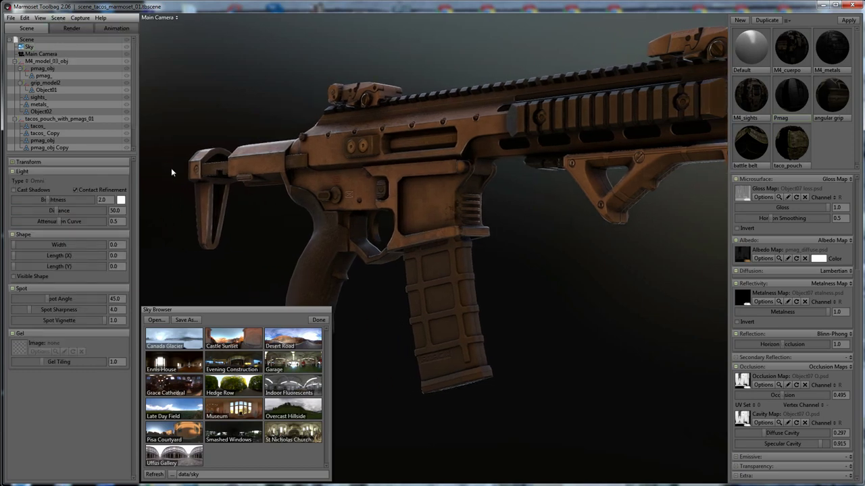
{"action": "left_click", "coordinate": [318, 322]}
{"action": "left_click_drag", "start_coordinate": [539, 276], "coordinate": [439, 210]}
{"action": "left_click_drag", "start_coordinate": [465, 259], "coordinate": [466, 243]}
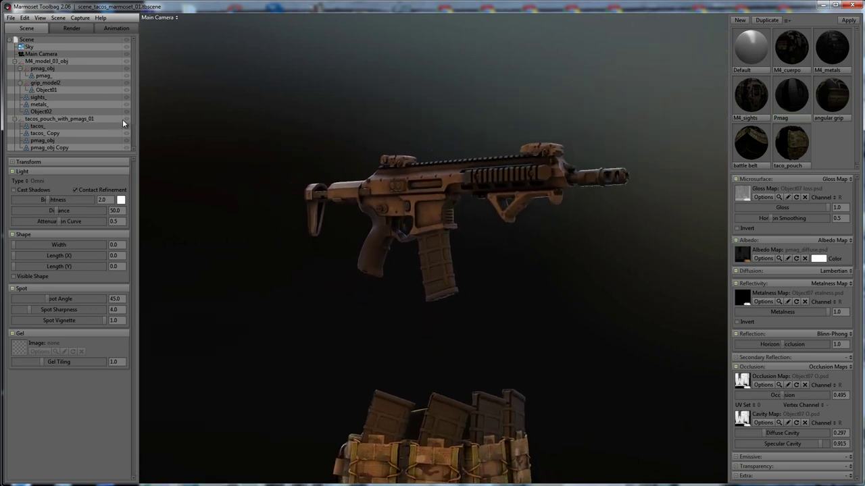
{"action": "scroll", "coordinate": [122, 95], "scroll_direction": "down", "scroll_amount": 2}
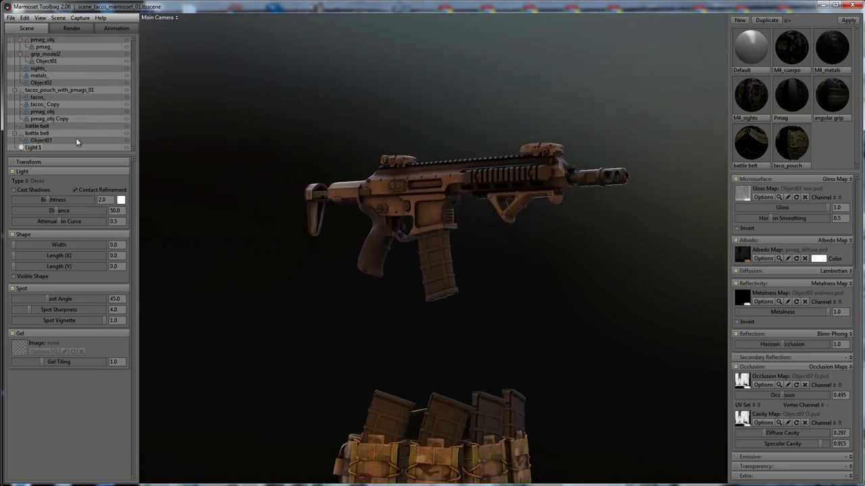
Position Light 1 above and left of the rifle, toward its stock
{"action": "left_click", "coordinate": [28, 146]}
{"action": "scroll", "coordinate": [316, 144], "scroll_direction": "down", "scroll_amount": 3}
{"action": "left_click_drag", "start_coordinate": [316, 144], "coordinate": [419, 142]}
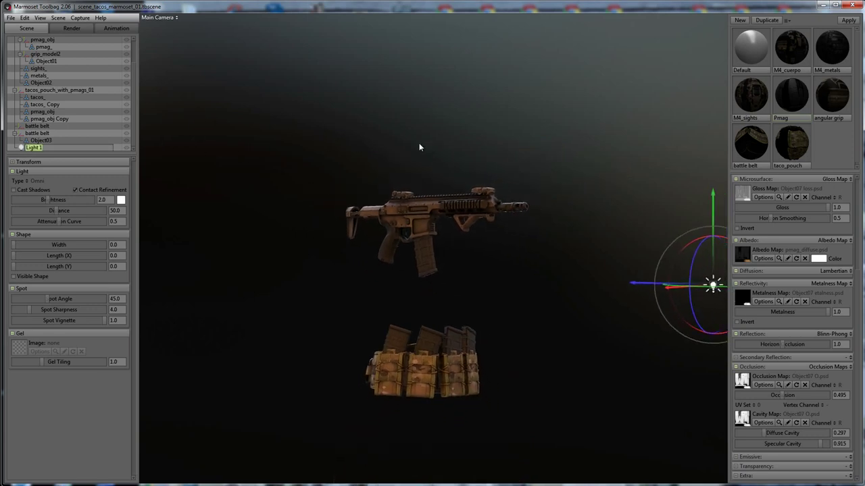
{"action": "mouse_move", "coordinate": [700, 282]}
{"action": "left_mouse_down"}
{"action": "mouse_move", "coordinate": [339, 224]}
{"action": "mouse_move", "coordinate": [285, 194]}
{"action": "left_mouse_up"}
{"action": "mouse_move", "coordinate": [409, 167]}
{"action": "left_mouse_down"}
{"action": "mouse_move", "coordinate": [407, 174]}
{"action": "mouse_move", "coordinate": [504, 149]}
{"action": "mouse_move", "coordinate": [511, 223]}
{"action": "mouse_move", "coordinate": [509, 149]}
{"action": "mouse_move", "coordinate": [519, 229]}
{"action": "mouse_move", "coordinate": [540, 193]}
{"action": "mouse_move", "coordinate": [493, 200]}
{"action": "left_mouse_up"}
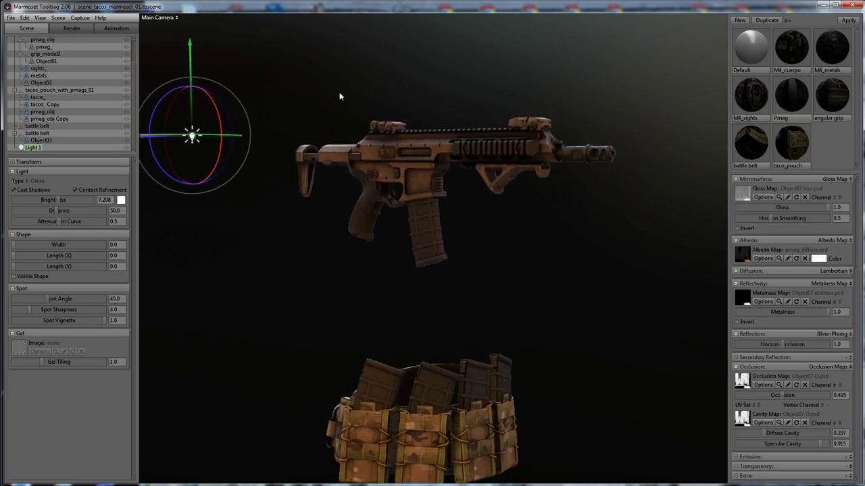
{"action": "left_click_drag", "start_coordinate": [343, 104], "coordinate": [340, 121]}
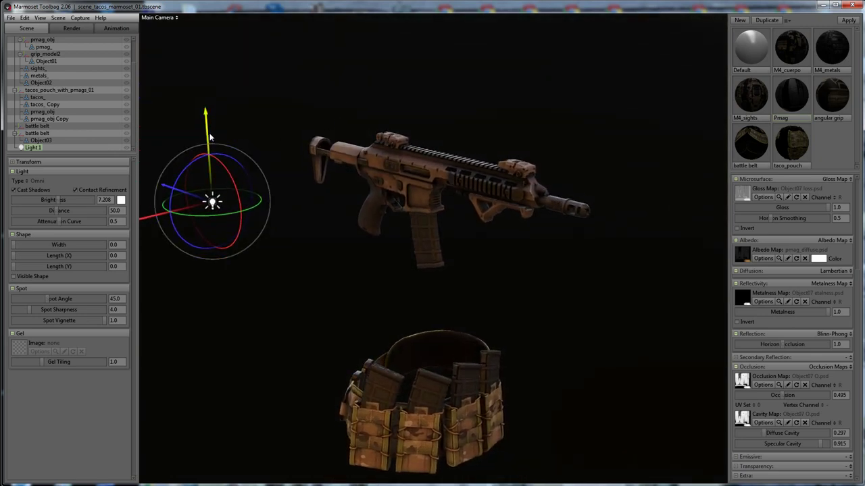
{"action": "mouse_move", "coordinate": [208, 122]}
{"action": "left_mouse_down"}
{"action": "mouse_move", "coordinate": [205, 79]}
{"action": "mouse_move", "coordinate": [200, 133]}
{"action": "mouse_move", "coordinate": [287, 116]}
{"action": "left_mouse_up"}
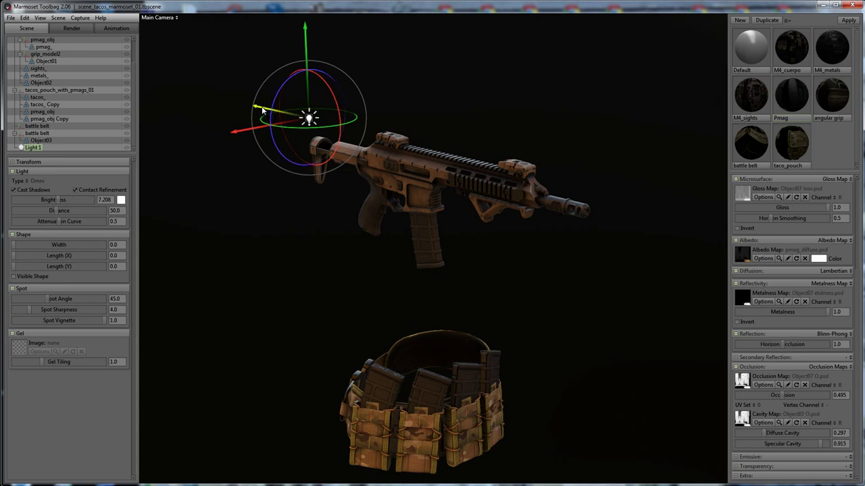
{"action": "left_click_drag", "start_coordinate": [263, 110], "coordinate": [218, 86]}
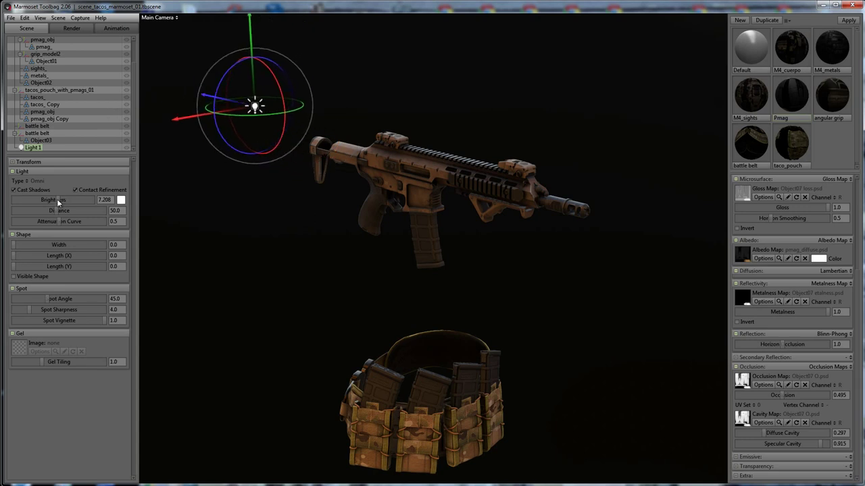
Raise Light 1's brightness to 33.98 and move it to the upper right
{"action": "left_click_drag", "start_coordinate": [57, 199], "coordinate": [71, 200]}
{"action": "left_click_drag", "start_coordinate": [508, 89], "coordinate": [390, 62]}
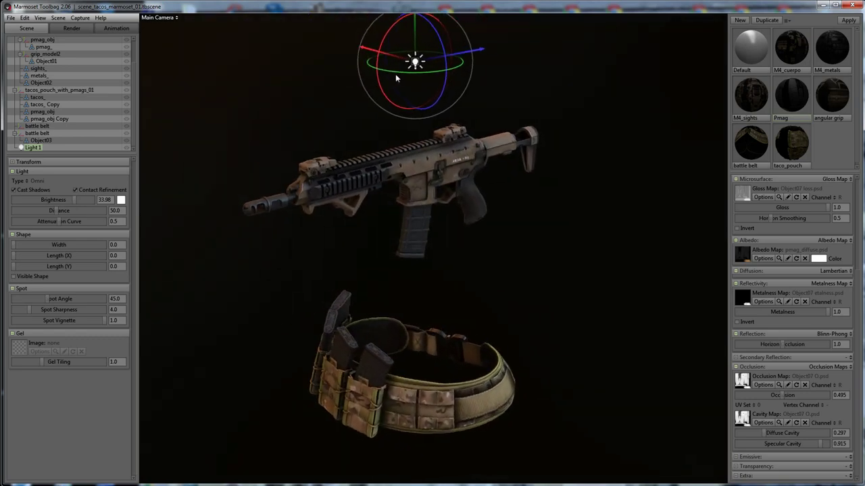
{"action": "left_click_drag", "start_coordinate": [381, 52], "coordinate": [587, 122]}
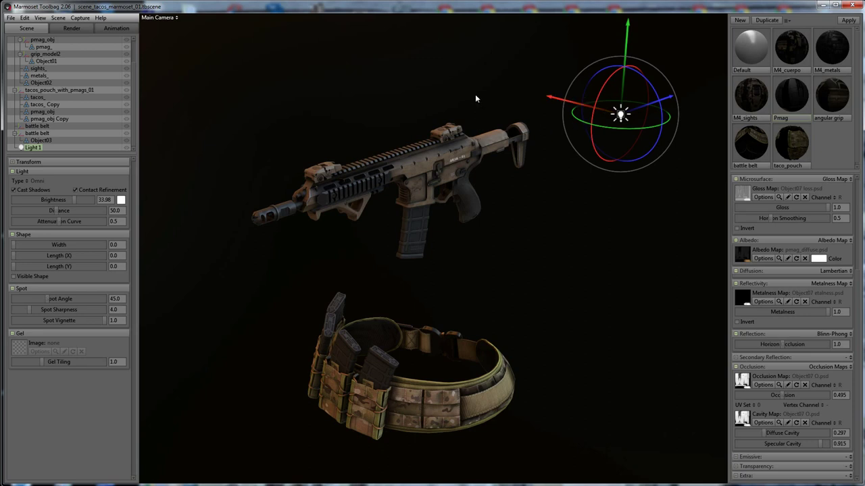
{"action": "mouse_move", "coordinate": [475, 99]}
{"action": "left_mouse_down"}
{"action": "mouse_move", "coordinate": [438, 76]}
{"action": "mouse_move", "coordinate": [438, 60]}
{"action": "mouse_move", "coordinate": [449, 79]}
{"action": "left_mouse_up"}
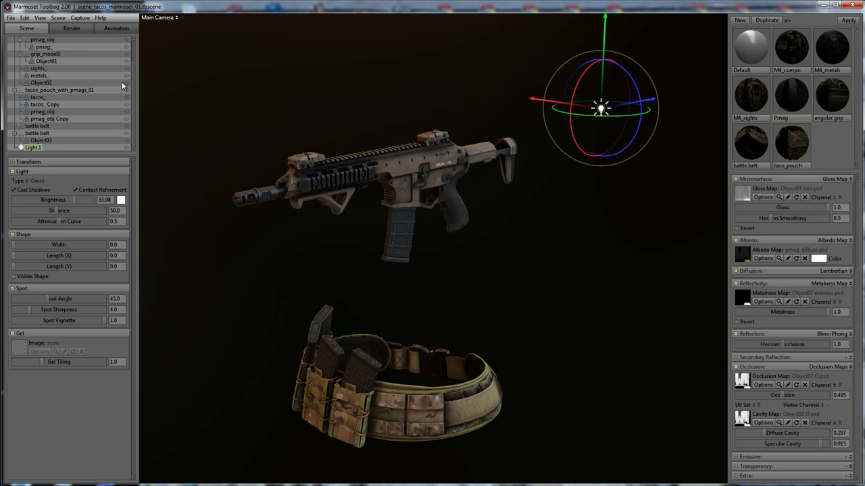
Place a sky light on the panorama with child brightness 6.25 and sky rotation 299.3
{"action": "scroll", "coordinate": [133, 71], "scroll_direction": "up", "scroll_amount": 2}
{"action": "left_click", "coordinate": [29, 46]}
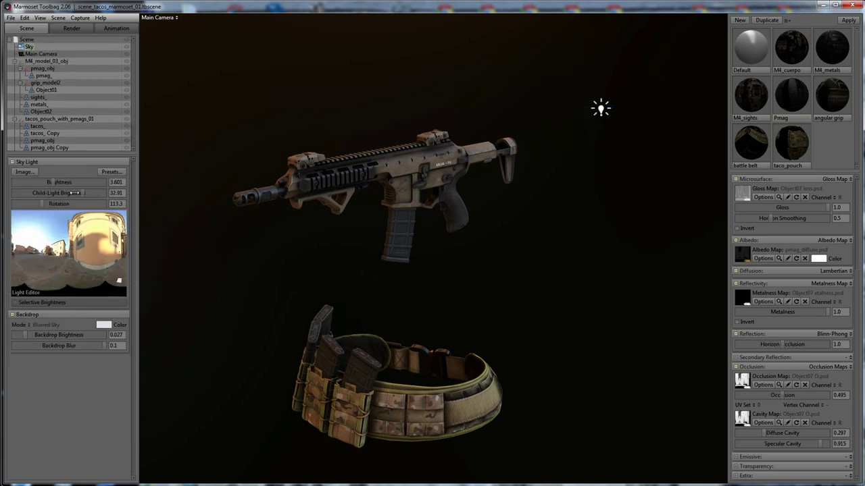
{"action": "left_click_drag", "start_coordinate": [33, 239], "coordinate": [23, 237]}
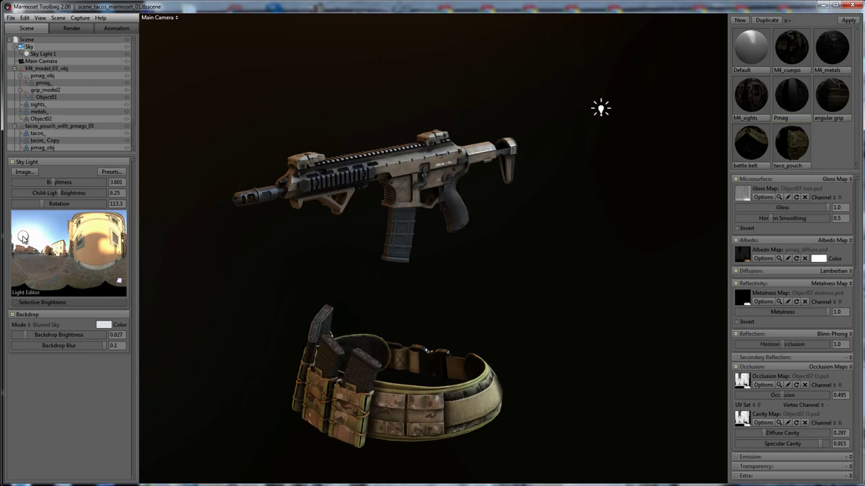
{"action": "mouse_move", "coordinate": [269, 87]}
{"action": "left_mouse_down"}
{"action": "mouse_move", "coordinate": [321, 69]}
{"action": "mouse_move", "coordinate": [288, 43]}
{"action": "mouse_move", "coordinate": [234, 72]}
{"action": "mouse_move", "coordinate": [570, 94]}
{"action": "mouse_move", "coordinate": [506, 96]}
{"action": "mouse_move", "coordinate": [460, 77]}
{"action": "mouse_move", "coordinate": [446, 79]}
{"action": "mouse_move", "coordinate": [446, 97]}
{"action": "mouse_move", "coordinate": [642, 96]}
{"action": "mouse_move", "coordinate": [433, 89]}
{"action": "left_mouse_up"}
Zoom to a side profile of the rifle and select M4_model_03_obj
{"action": "scroll", "coordinate": [444, 110], "scroll_direction": "up", "scroll_amount": 5}
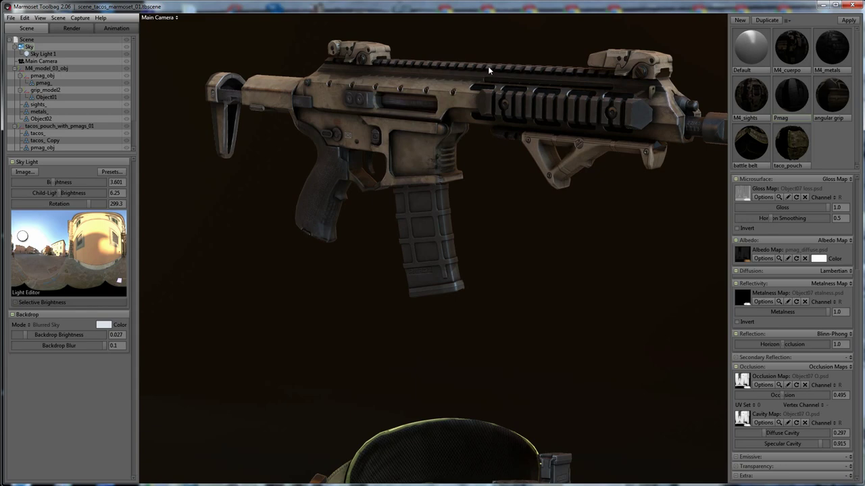
{"action": "middle_click_drag", "start_coordinate": [487, 67], "coordinate": [466, 109]}
{"action": "mouse_move", "coordinate": [466, 113]}
{"action": "left_mouse_down"}
{"action": "mouse_move", "coordinate": [492, 97]}
{"action": "mouse_move", "coordinate": [536, 98]}
{"action": "mouse_move", "coordinate": [491, 82]}
{"action": "mouse_move", "coordinate": [521, 100]}
{"action": "mouse_move", "coordinate": [498, 112]}
{"action": "mouse_move", "coordinate": [489, 102]}
{"action": "left_mouse_up"}
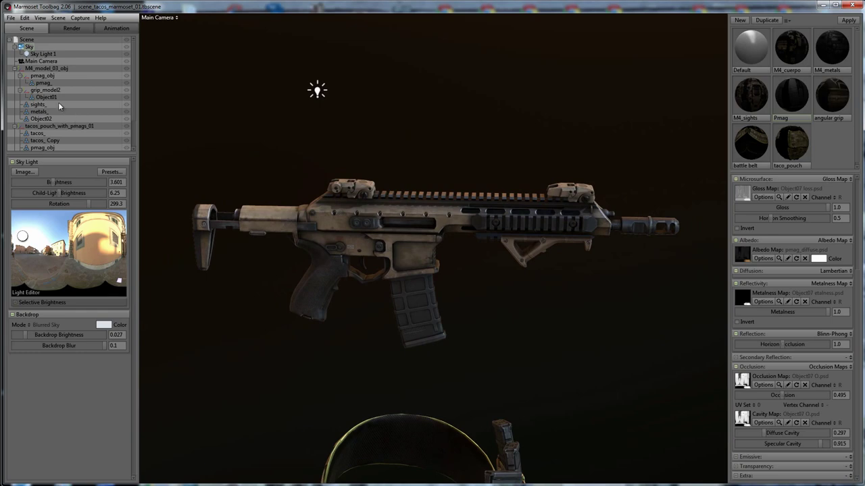
{"action": "left_click", "coordinate": [45, 70]}
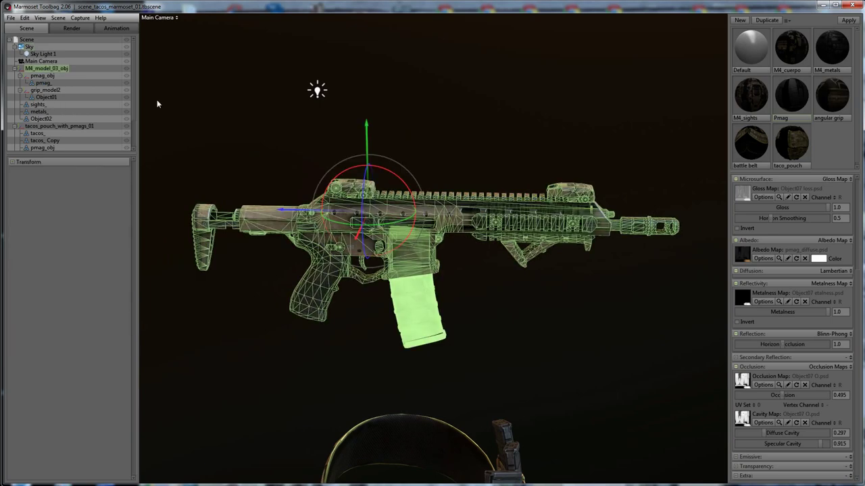
Rotate the sky so reflections sweep across the rifle's handguard and receiver
{"action": "left_click_drag", "start_coordinate": [404, 170], "coordinate": [413, 223]}
{"action": "mouse_move", "coordinate": [538, 181]}
{"action": "left_mouse_down", "text": "shift"}
{"action": "mouse_move", "coordinate": [473, 151]}
{"action": "mouse_move", "coordinate": [362, 187]}
{"action": "mouse_move", "coordinate": [376, 209]}
{"action": "mouse_move", "coordinate": [494, 216]}
{"action": "mouse_move", "coordinate": [492, 156]}
{"action": "left_mouse_up", "text": "shift"}
{"action": "mouse_move", "coordinate": [492, 155]}
{"action": "right_mouse_down"}
{"action": "mouse_move", "coordinate": [534, 202]}
{"action": "mouse_move", "coordinate": [565, 212]}
{"action": "mouse_move", "coordinate": [521, 137]}
{"action": "mouse_move", "coordinate": [555, 174]}
{"action": "right_mouse_up"}
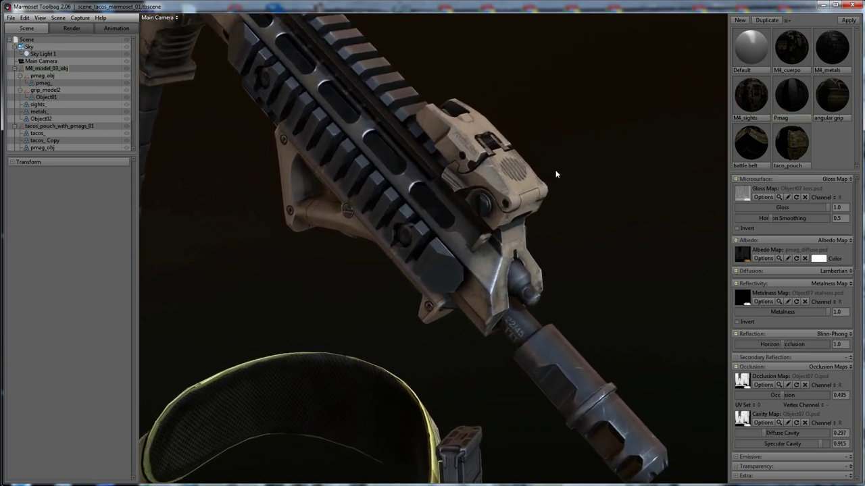
{"action": "mouse_move", "coordinate": [580, 191]}
{"action": "middle_mouse_down"}
{"action": "mouse_move", "coordinate": [568, 178]}
{"action": "mouse_move", "coordinate": [572, 185]}
{"action": "middle_mouse_up"}
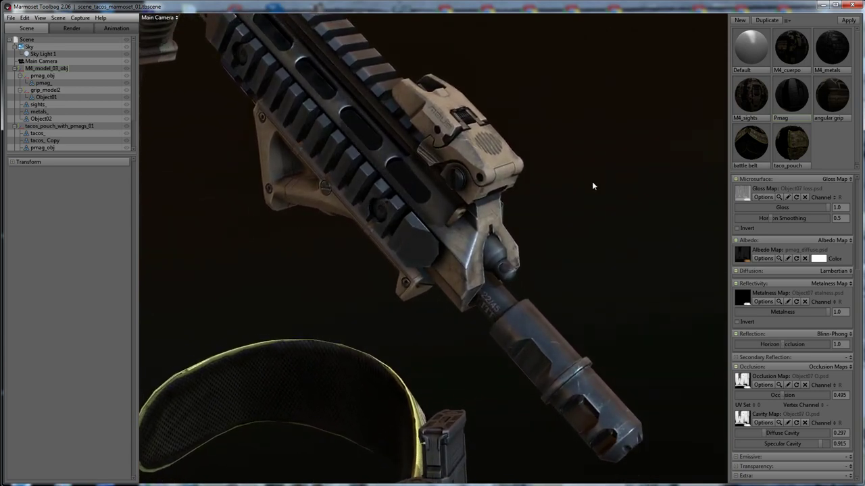
{"action": "mouse_move", "coordinate": [606, 181]}
{"action": "left_mouse_down", "text": "shift"}
{"action": "mouse_move", "coordinate": [654, 187]}
{"action": "mouse_move", "coordinate": [492, 171]}
{"action": "left_mouse_up", "text": "shift"}
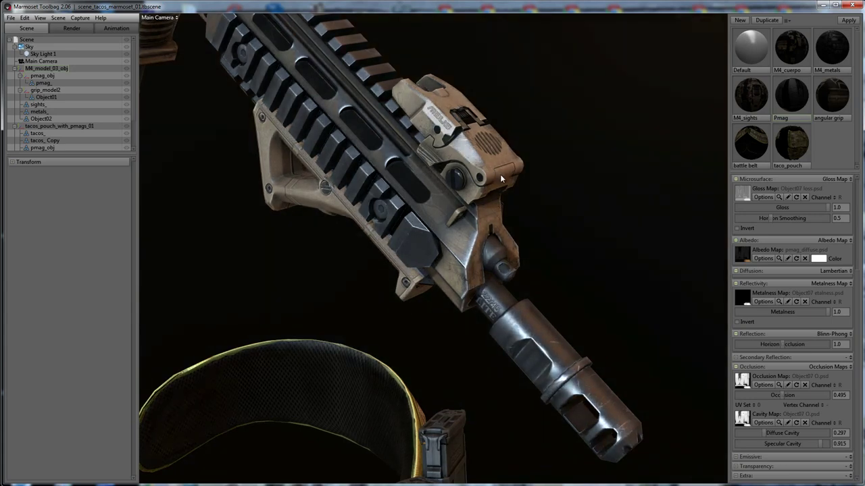
{"action": "mouse_move", "coordinate": [534, 96]}
{"action": "left_mouse_down"}
{"action": "mouse_move", "coordinate": [566, 135]}
{"action": "mouse_move", "coordinate": [546, 137]}
{"action": "mouse_move", "coordinate": [428, 77]}
{"action": "mouse_move", "coordinate": [563, 169]}
{"action": "mouse_move", "coordinate": [518, 101]}
{"action": "mouse_move", "coordinate": [575, 158]}
{"action": "mouse_move", "coordinate": [588, 160]}
{"action": "mouse_move", "coordinate": [526, 159]}
{"action": "mouse_move", "coordinate": [546, 164]}
{"action": "mouse_move", "coordinate": [606, 161]}
{"action": "mouse_move", "coordinate": [606, 108]}
{"action": "mouse_move", "coordinate": [608, 200]}
{"action": "mouse_move", "coordinate": [719, 207]}
{"action": "mouse_move", "coordinate": [704, 210]}
{"action": "mouse_move", "coordinate": [687, 199]}
{"action": "mouse_move", "coordinate": [673, 137]}
{"action": "left_mouse_up"}
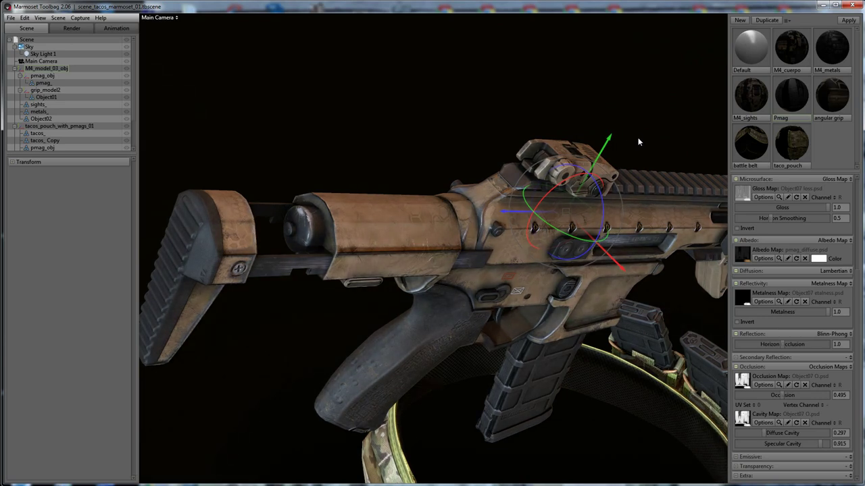
Turn the sky for paler rifle reflections, deselect the rifle, and orbit down to the belt
{"action": "left_click_drag", "start_coordinate": [653, 144], "coordinate": [769, 163], "text": "shift"}
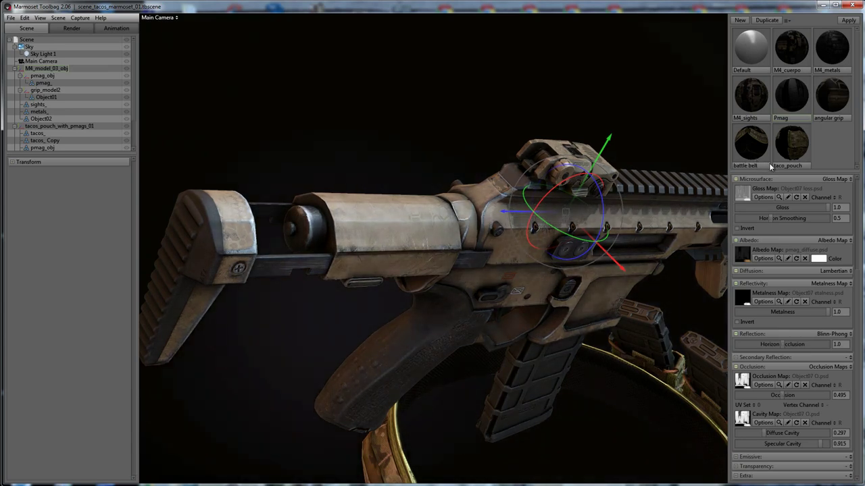
{"action": "left_click", "coordinate": [383, 133]}
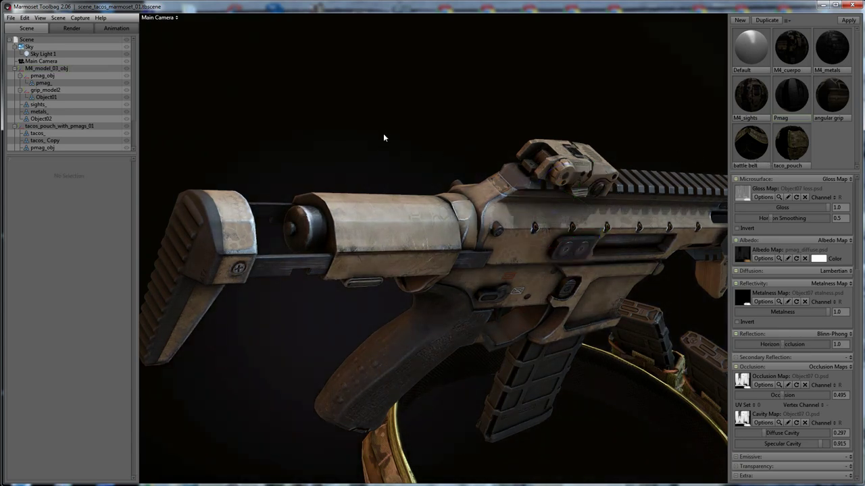
{"action": "mouse_move", "coordinate": [383, 135]}
{"action": "left_mouse_down"}
{"action": "mouse_move", "coordinate": [345, 91]}
{"action": "mouse_move", "coordinate": [316, 146]}
{"action": "mouse_move", "coordinate": [389, 168]}
{"action": "mouse_move", "coordinate": [463, 152]}
{"action": "mouse_move", "coordinate": [464, 139]}
{"action": "mouse_move", "coordinate": [444, 150]}
{"action": "mouse_move", "coordinate": [460, 104]}
{"action": "mouse_move", "coordinate": [383, 245]}
{"action": "left_mouse_up"}
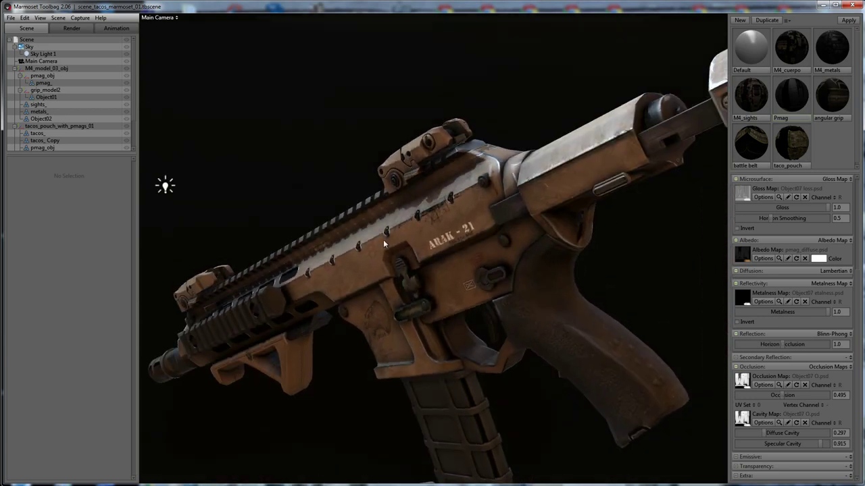
{"action": "mouse_move", "coordinate": [346, 402]}
{"action": "left_mouse_down"}
{"action": "mouse_move", "coordinate": [374, 75]}
{"action": "mouse_move", "coordinate": [371, 233]}
{"action": "left_mouse_up"}
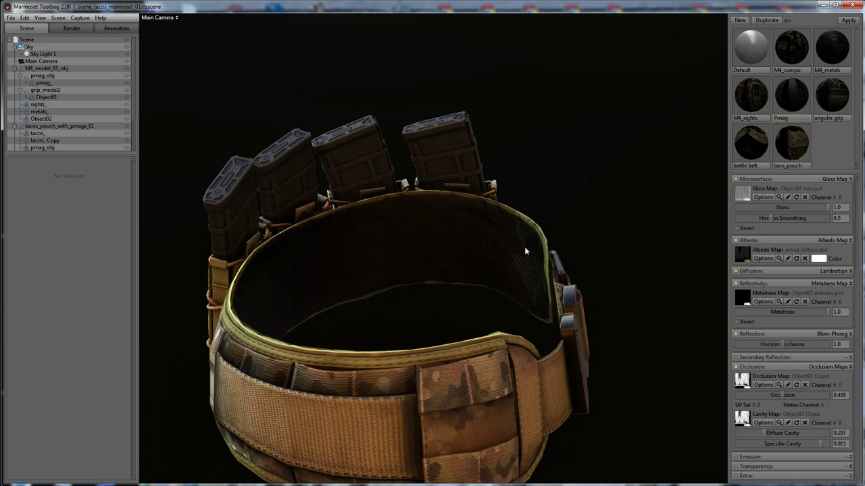
Select the left magazine pouch to bring up its pmag_HeightMap displacement settings (scale 0.091, center 0.549)
{"action": "mouse_move", "coordinate": [604, 238]}
{"action": "left_mouse_down"}
{"action": "mouse_move", "coordinate": [635, 194]}
{"action": "mouse_move", "coordinate": [613, 168]}
{"action": "mouse_move", "coordinate": [632, 176]}
{"action": "mouse_move", "coordinate": [669, 169]}
{"action": "mouse_move", "coordinate": [537, 234]}
{"action": "mouse_move", "coordinate": [619, 224]}
{"action": "mouse_move", "coordinate": [547, 223]}
{"action": "left_mouse_up"}
{"action": "left_click", "coordinate": [547, 223]}
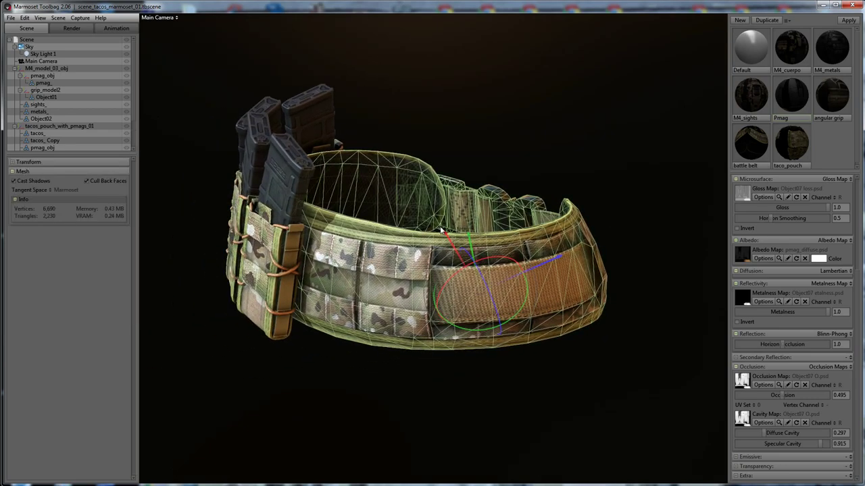
{"action": "left_click", "coordinate": [521, 133]}
{"action": "left_click", "coordinate": [282, 244]}
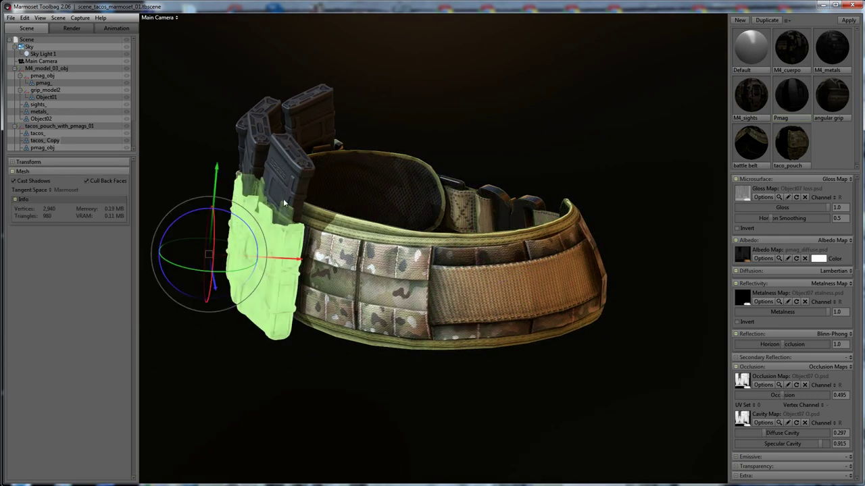
{"action": "left_click", "coordinate": [283, 184]}
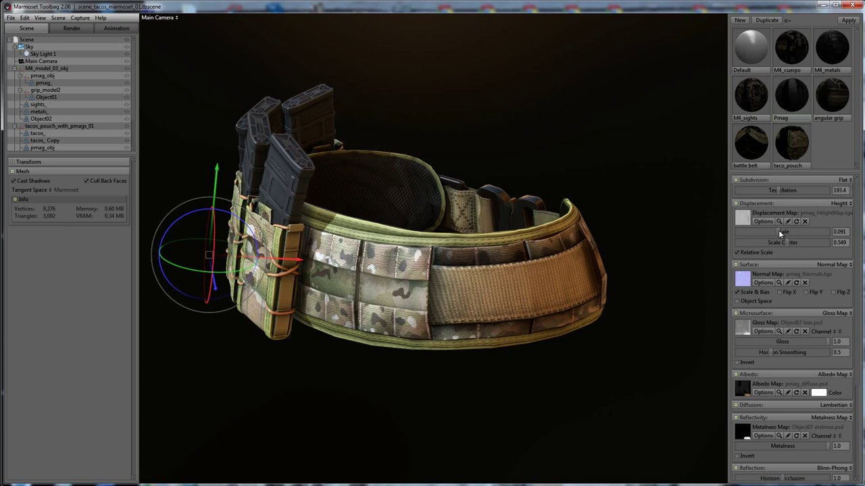
Lower the pouch displacement scale to 0.015 and scale center to 0.46, checking the magazines close up
{"action": "left_click_drag", "start_coordinate": [778, 232], "coordinate": [746, 232]}
{"action": "mouse_move", "coordinate": [557, 140]}
{"action": "left_mouse_down"}
{"action": "mouse_move", "coordinate": [553, 124]}
{"action": "mouse_move", "coordinate": [576, 150]}
{"action": "left_mouse_up"}
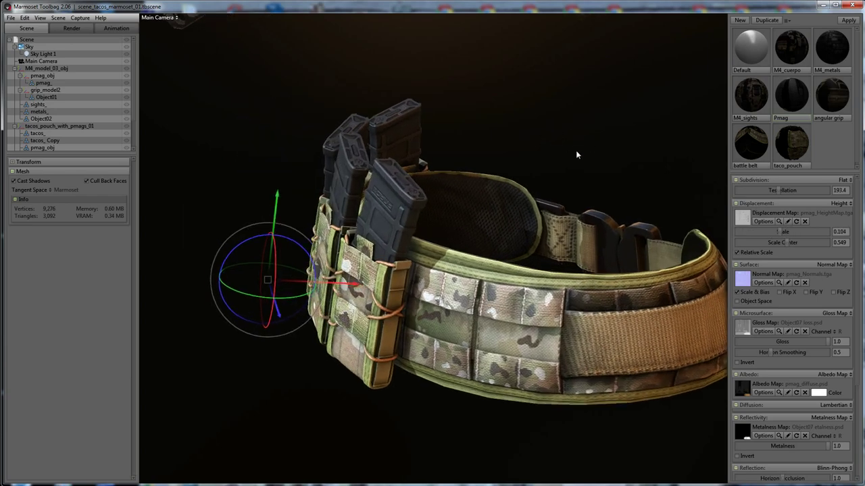
{"action": "scroll", "coordinate": [588, 138], "scroll_direction": "up", "scroll_amount": 3}
{"action": "scroll", "coordinate": [608, 121], "scroll_direction": "up", "scroll_amount": 3}
{"action": "mouse_move", "coordinate": [608, 122]}
{"action": "left_mouse_down"}
{"action": "mouse_move", "coordinate": [696, 125]}
{"action": "mouse_move", "coordinate": [613, 124]}
{"action": "mouse_move", "coordinate": [663, 85]}
{"action": "mouse_move", "coordinate": [623, 91]}
{"action": "mouse_move", "coordinate": [673, 80]}
{"action": "left_mouse_up"}
{"action": "scroll", "coordinate": [696, 125], "scroll_direction": "up", "scroll_amount": 3}
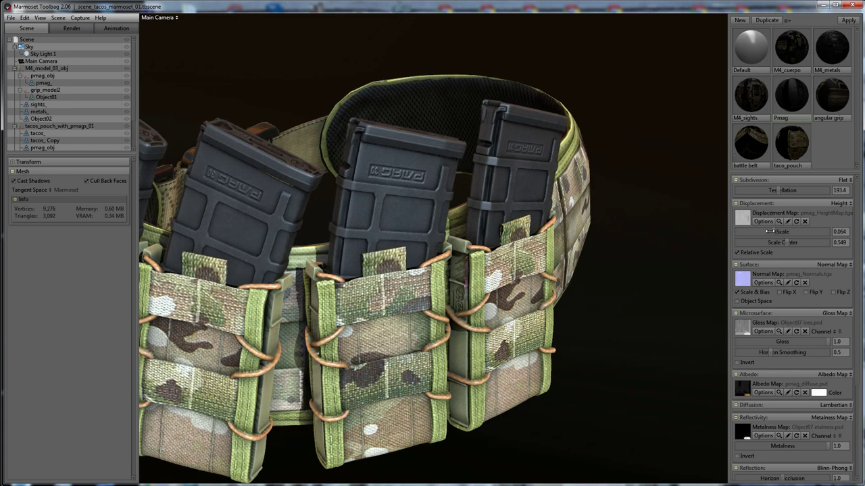
{"action": "left_click_drag", "start_coordinate": [786, 242], "coordinate": [776, 242]}
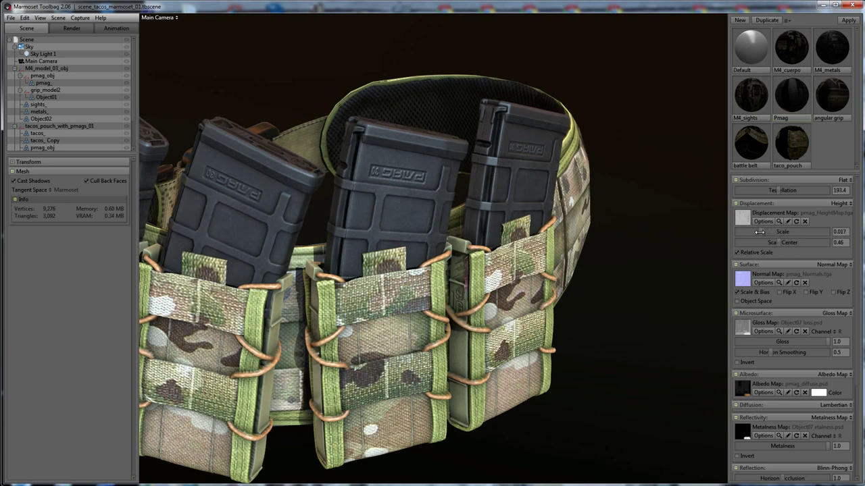
Set both the Displacement and Subdivision options on the pouch material to None
{"action": "left_click", "coordinate": [849, 204]}
{"action": "left_click", "coordinate": [847, 188]}
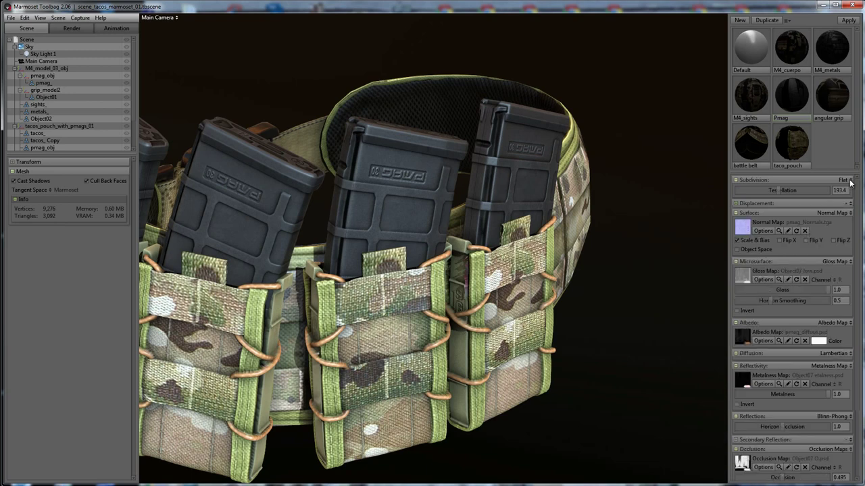
{"action": "left_click", "coordinate": [850, 181]}
{"action": "left_click", "coordinate": [835, 189]}
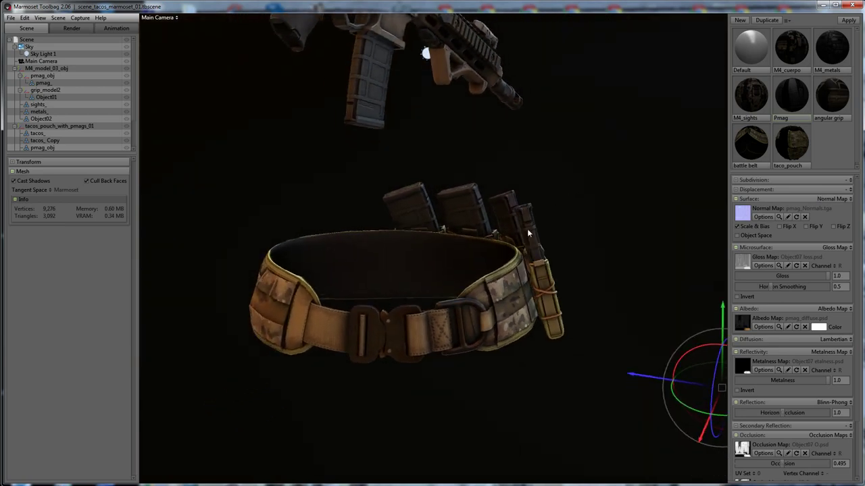
{"action": "left_click", "coordinate": [568, 237]}
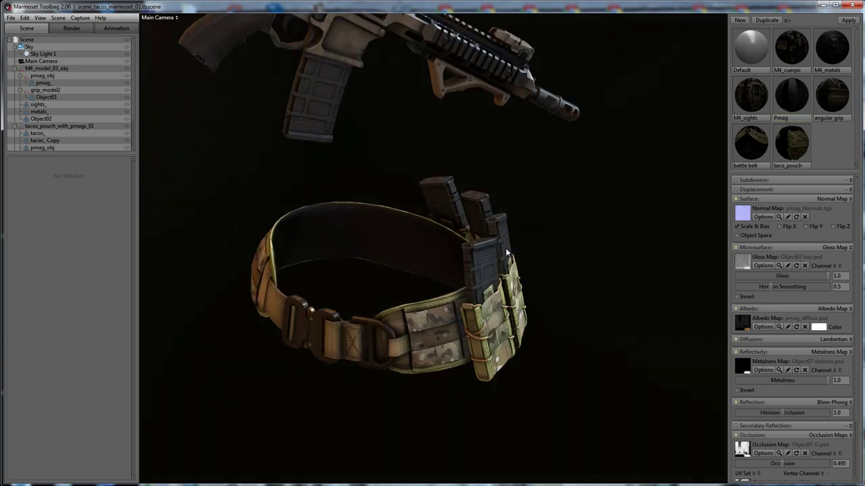
{"action": "left_click", "coordinate": [386, 296]}
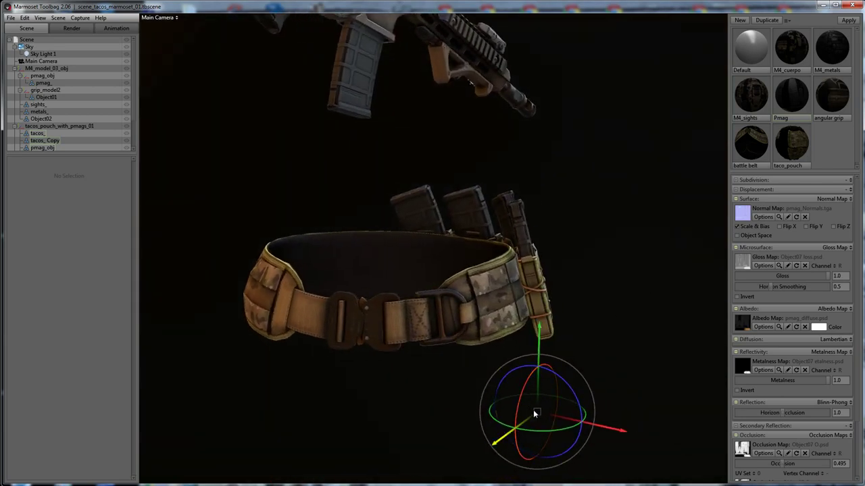
{"action": "mouse_move", "coordinate": [533, 414]}
{"action": "left_mouse_down"}
{"action": "mouse_move", "coordinate": [553, 402]}
{"action": "mouse_move", "coordinate": [538, 317]}
{"action": "left_mouse_up"}
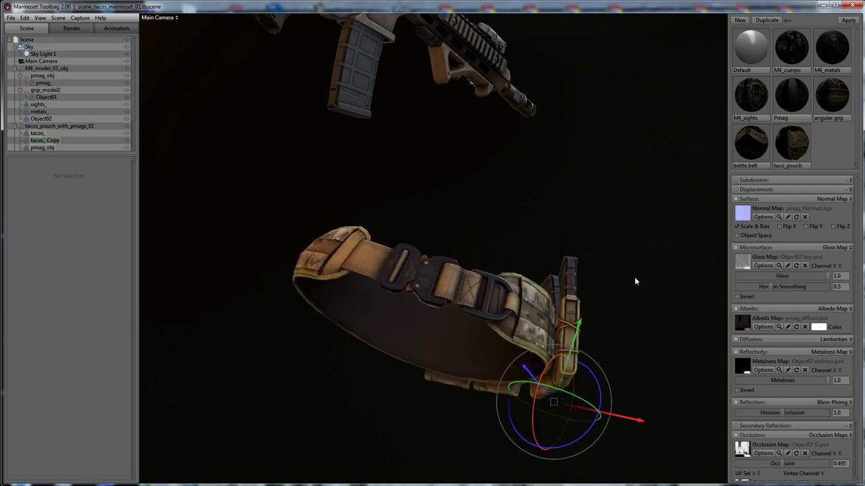
{"action": "mouse_move", "coordinate": [634, 277]}
{"action": "left_mouse_down"}
{"action": "mouse_move", "coordinate": [475, 328]}
{"action": "mouse_move", "coordinate": [410, 312]}
{"action": "mouse_move", "coordinate": [382, 288]}
{"action": "mouse_move", "coordinate": [389, 251]}
{"action": "mouse_move", "coordinate": [501, 253]}
{"action": "mouse_move", "coordinate": [545, 267]}
{"action": "mouse_move", "coordinate": [593, 309]}
{"action": "mouse_move", "coordinate": [631, 315]}
{"action": "mouse_move", "coordinate": [584, 280]}
{"action": "mouse_move", "coordinate": [533, 272]}
{"action": "mouse_move", "coordinate": [479, 286]}
{"action": "mouse_move", "coordinate": [502, 193]}
{"action": "mouse_move", "coordinate": [570, 276]}
{"action": "mouse_move", "coordinate": [403, 270]}
{"action": "mouse_move", "coordinate": [507, 267]}
{"action": "mouse_move", "coordinate": [569, 253]}
{"action": "mouse_move", "coordinate": [767, 259]}
{"action": "mouse_move", "coordinate": [645, 296]}
{"action": "mouse_move", "coordinate": [587, 300]}
{"action": "mouse_move", "coordinate": [479, 274]}
{"action": "mouse_move", "coordinate": [515, 299]}
{"action": "left_mouse_up"}
{"action": "right_click_drag", "start_coordinate": [515, 299], "coordinate": [554, 347]}
{"action": "mouse_move", "coordinate": [554, 348]}
{"action": "middle_mouse_down"}
{"action": "mouse_move", "coordinate": [543, 263]}
{"action": "mouse_move", "coordinate": [550, 249]}
{"action": "middle_mouse_up"}
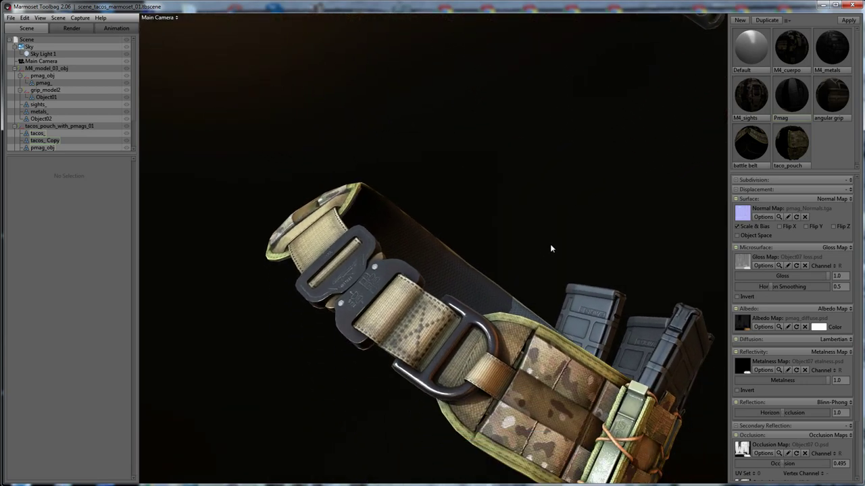
{"action": "mouse_move", "coordinate": [549, 249]}
{"action": "left_mouse_down"}
{"action": "mouse_move", "coordinate": [558, 273]}
{"action": "mouse_move", "coordinate": [517, 241]}
{"action": "mouse_move", "coordinate": [421, 246]}
{"action": "mouse_move", "coordinate": [448, 245]}
{"action": "mouse_move", "coordinate": [455, 186]}
{"action": "mouse_move", "coordinate": [435, 167]}
{"action": "mouse_move", "coordinate": [396, 167]}
{"action": "left_mouse_up"}
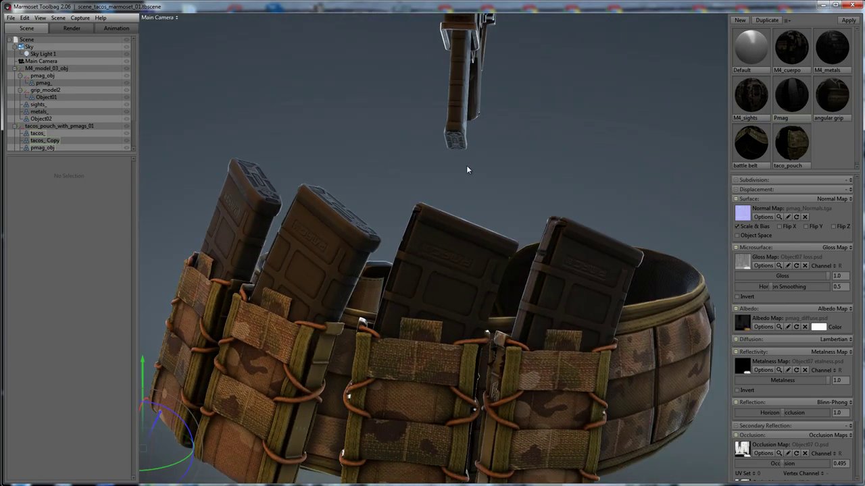
{"action": "mouse_move", "coordinate": [609, 165]}
{"action": "left_mouse_down"}
{"action": "mouse_move", "coordinate": [469, 226]}
{"action": "mouse_move", "coordinate": [411, 149]}
{"action": "mouse_move", "coordinate": [542, 185]}
{"action": "mouse_move", "coordinate": [535, 239]}
{"action": "mouse_move", "coordinate": [583, 251]}
{"action": "mouse_move", "coordinate": [697, 247]}
{"action": "mouse_move", "coordinate": [781, 225]}
{"action": "mouse_move", "coordinate": [689, 228]}
{"action": "left_mouse_up"}
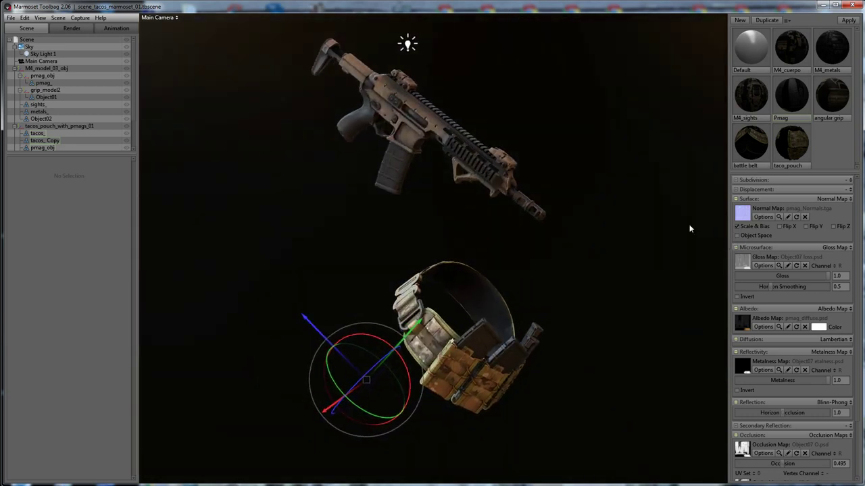